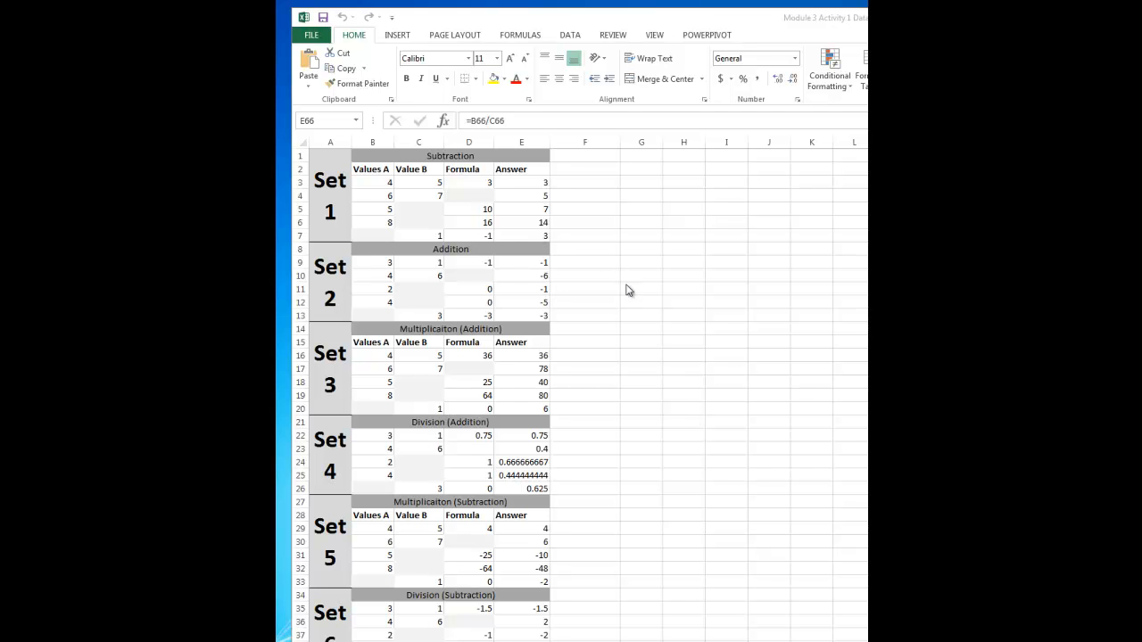
Look over the ten problem sets and examine the blank shaded cells in Set 1 (D4, C5, C6 and B7).
{"action": "scroll", "coordinate": [628, 290], "scroll_direction": "down", "scroll_amount": 7}
{"action": "scroll", "coordinate": [628, 313], "scroll_direction": "down", "scroll_amount": 7}
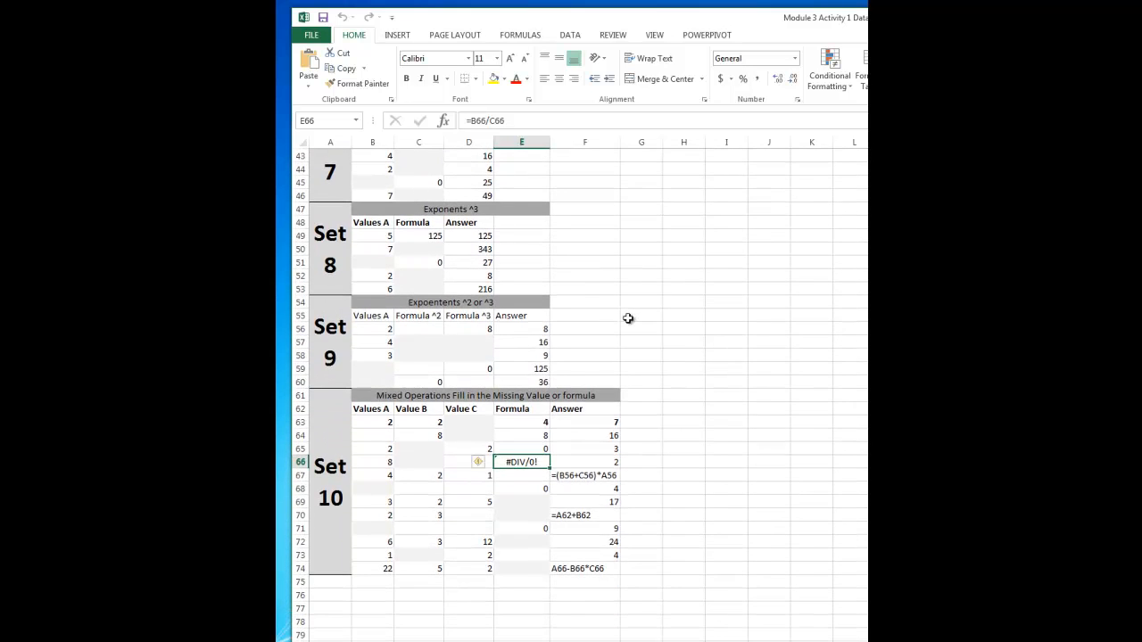
{"action": "scroll", "coordinate": [627, 318], "scroll_direction": "up", "scroll_amount": 14}
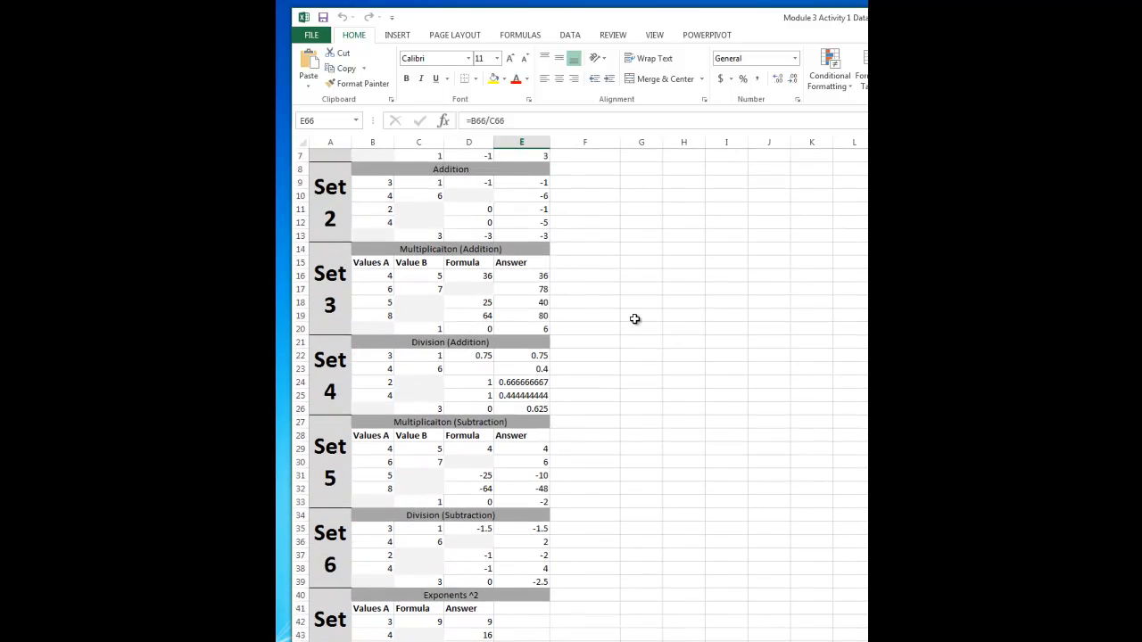
{"action": "left_click", "coordinate": [475, 194]}
{"action": "left_click", "coordinate": [419, 210]}
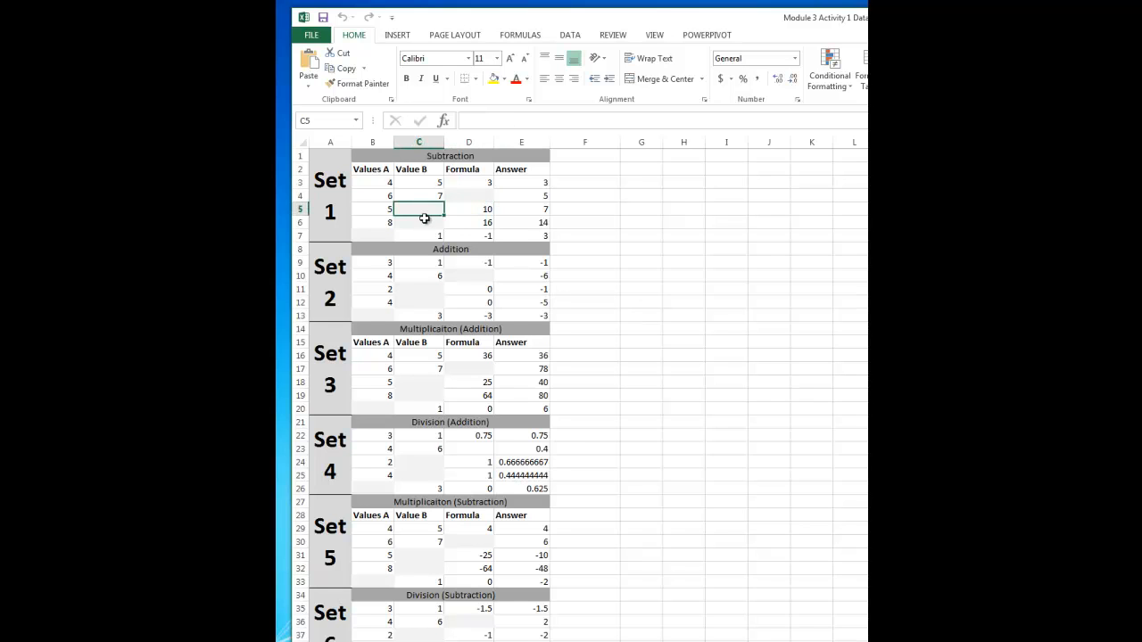
{"action": "left_click", "coordinate": [426, 225]}
{"action": "left_click", "coordinate": [385, 235]}
{"action": "left_click", "coordinate": [418, 209]}
{"action": "left_click", "coordinate": [417, 223]}
{"action": "left_click", "coordinate": [383, 235]}
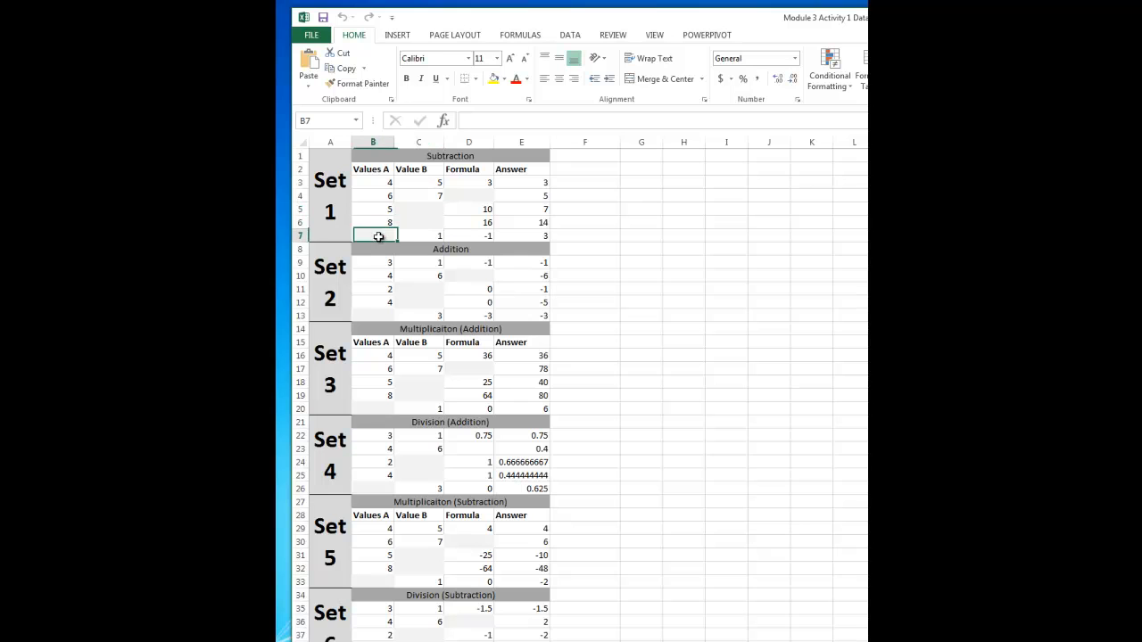
{"action": "left_click", "coordinate": [466, 196]}
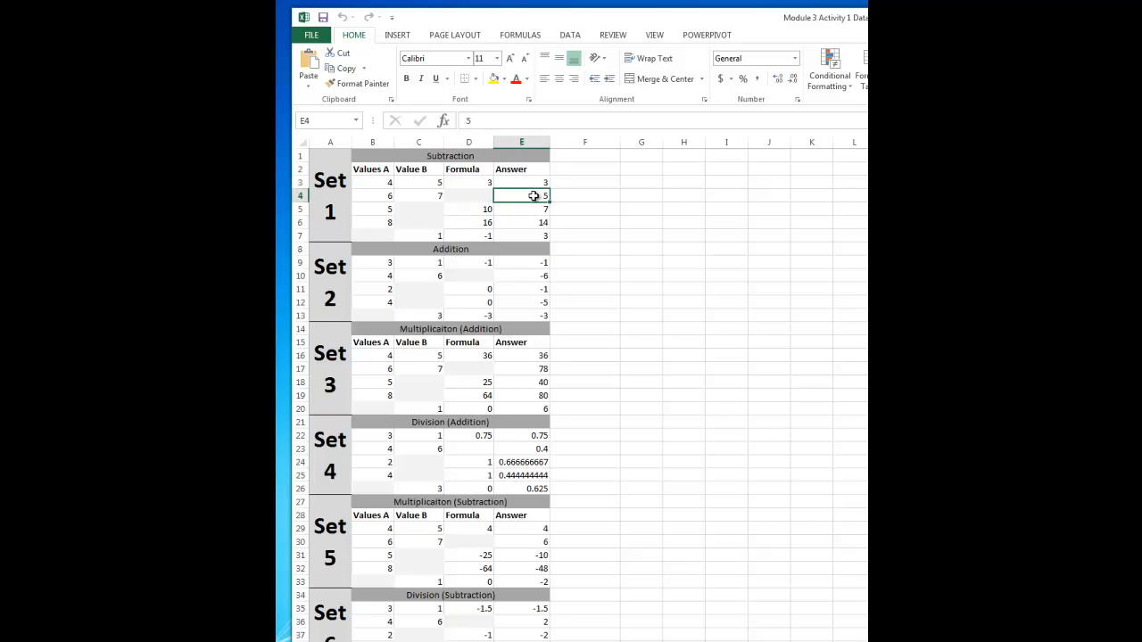
Examine the values, formula and answer of Set 1's worked example in row 3, and compare them with row 4's missing formula.
{"action": "key", "text": "Up"}
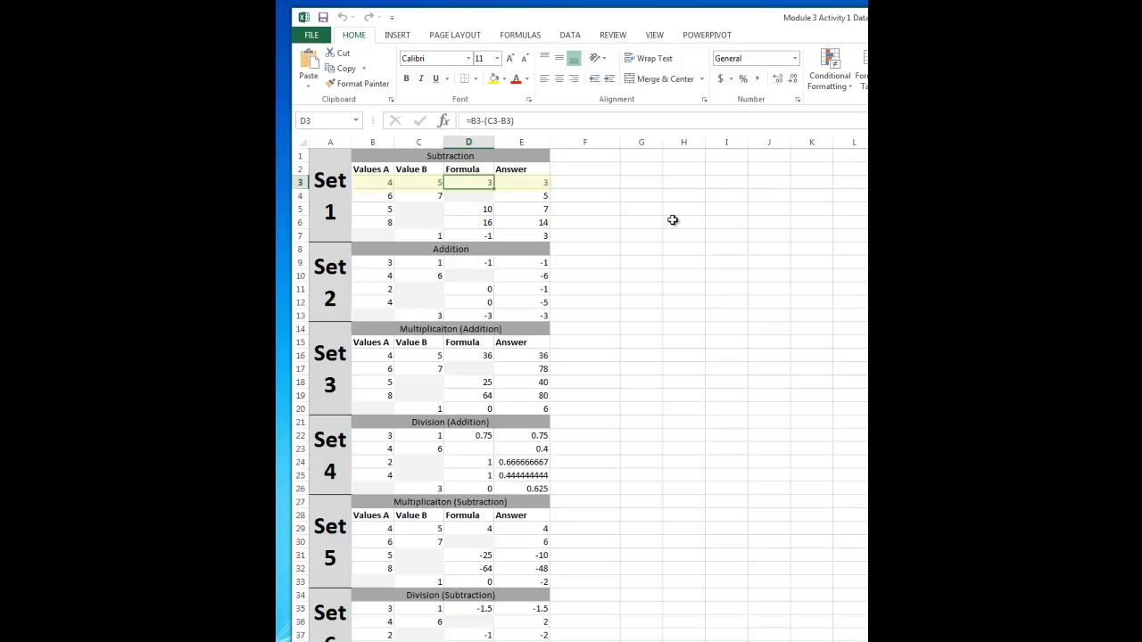
{"action": "left_click", "coordinate": [380, 184]}
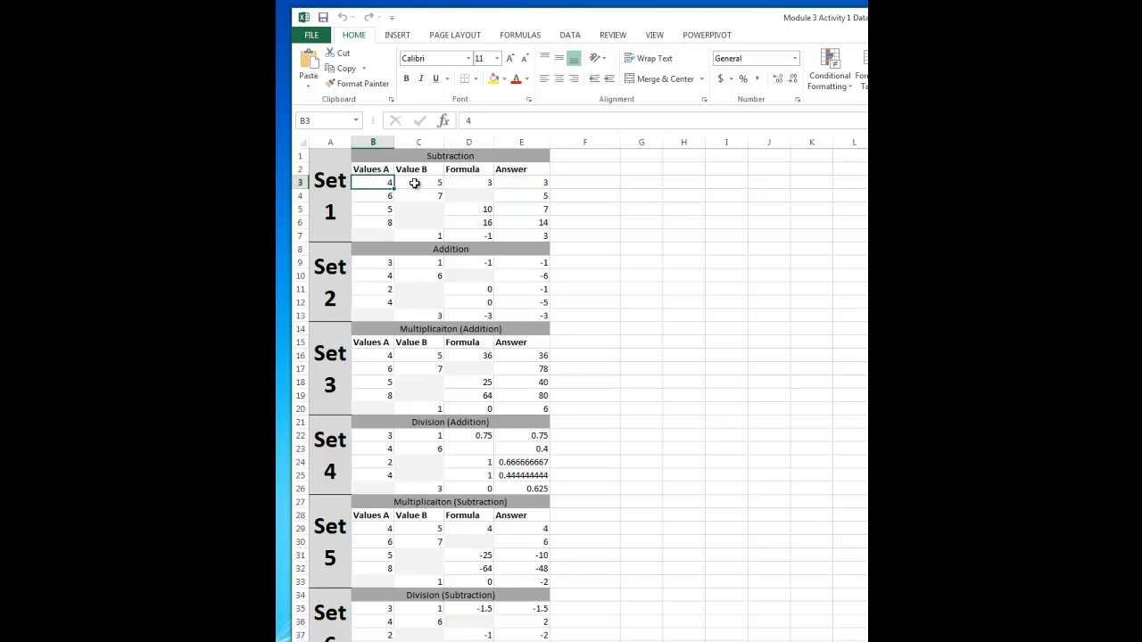
{"action": "left_click", "coordinate": [417, 183]}
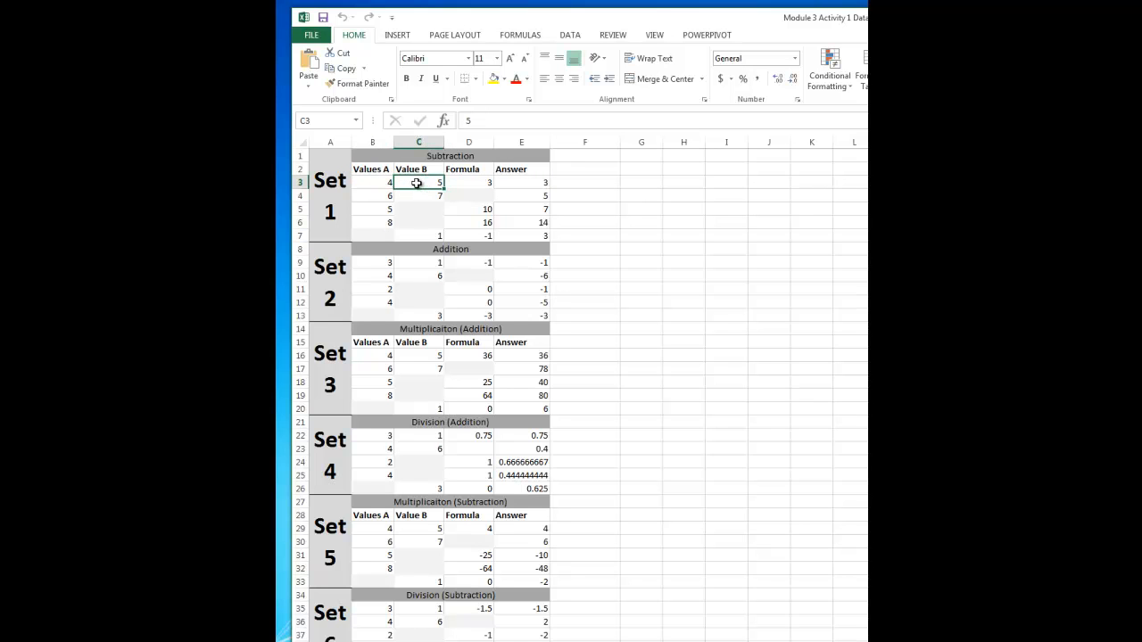
{"action": "left_click", "coordinate": [473, 183]}
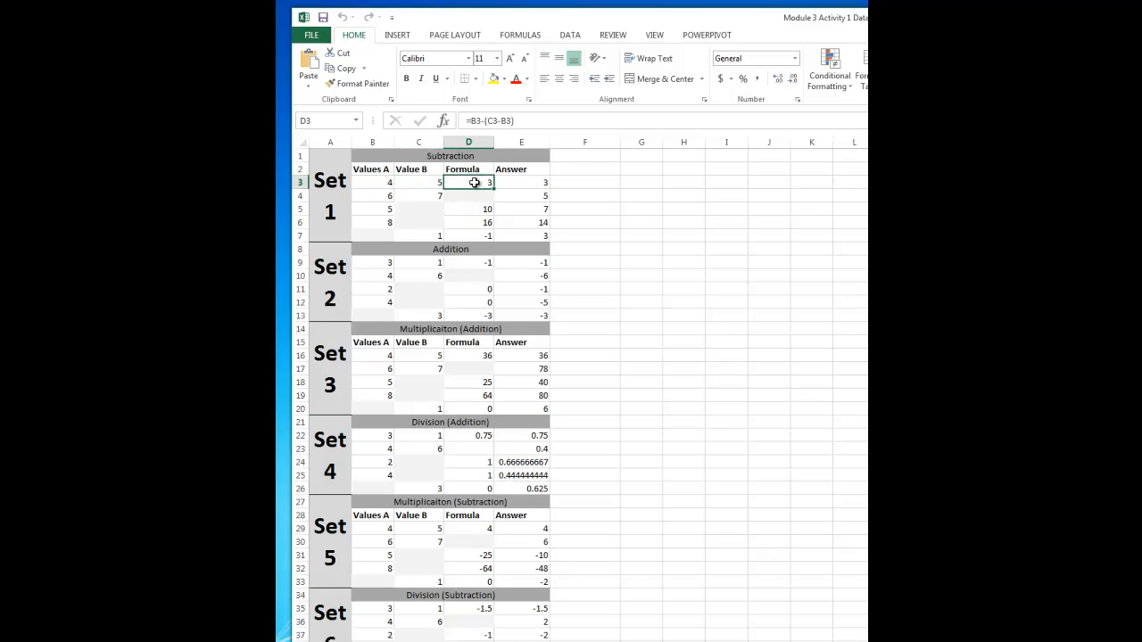
{"action": "left_click", "coordinate": [529, 182]}
{"action": "left_click", "coordinate": [477, 184]}
{"action": "left_click", "coordinate": [475, 195]}
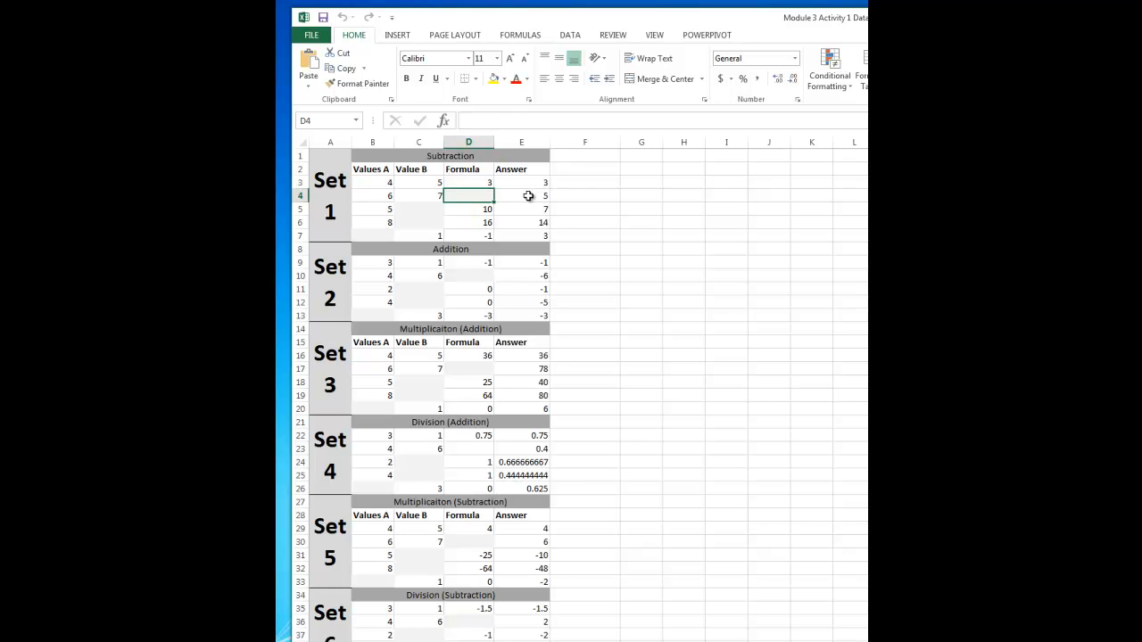
{"action": "left_click", "coordinate": [377, 195]}
{"action": "left_click", "coordinate": [429, 196]}
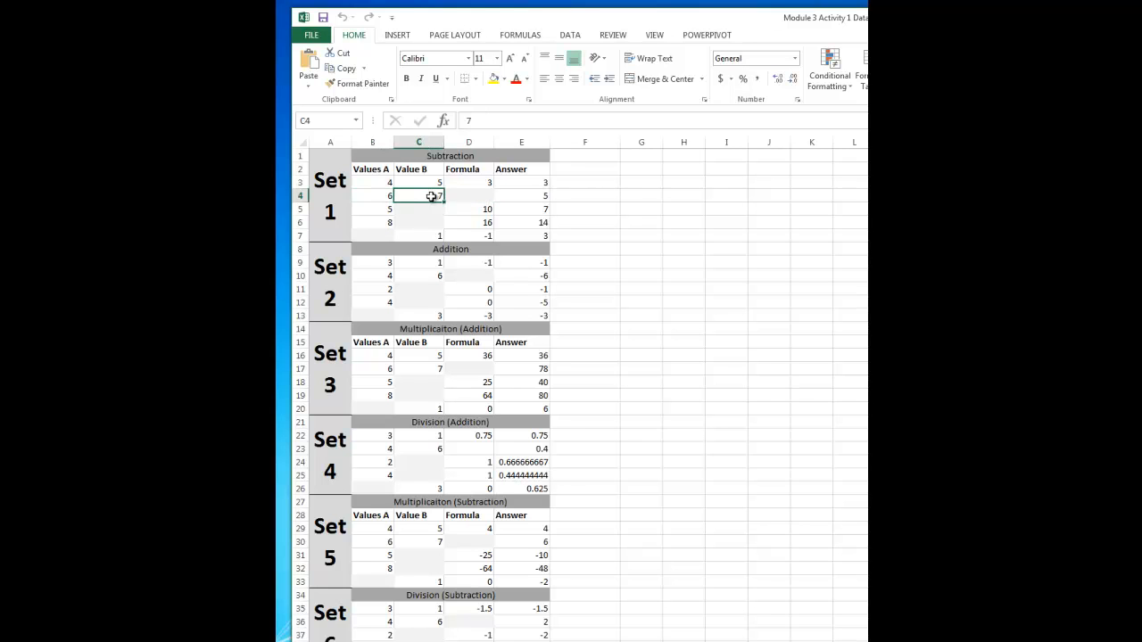
{"action": "left_click", "coordinate": [474, 195]}
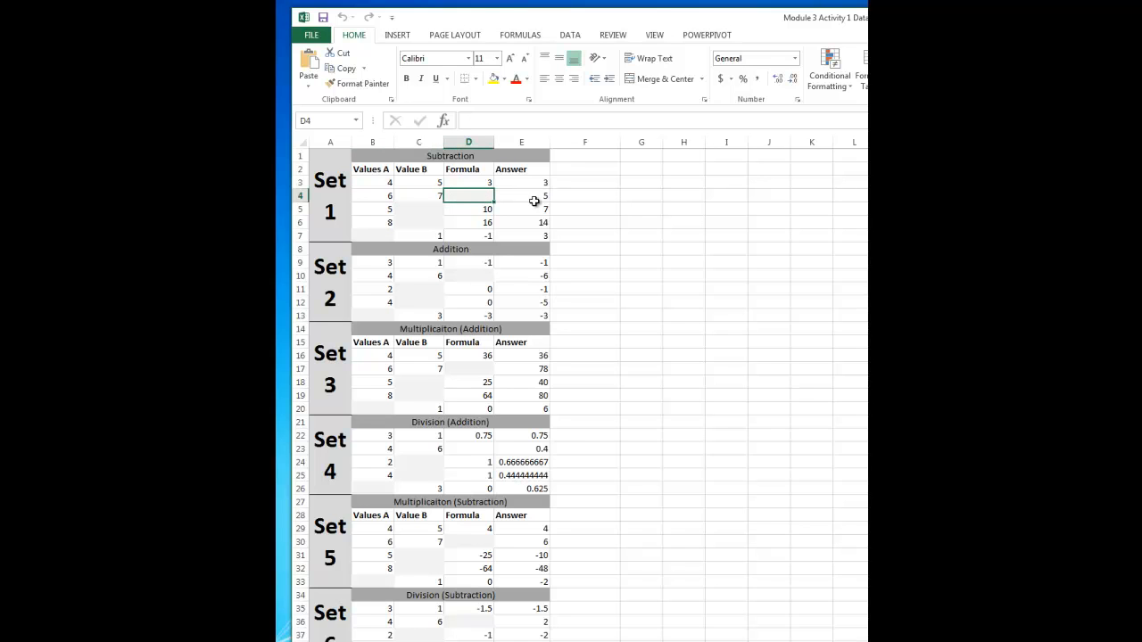
Try copying the formula from D3 and pasting it into D4, and undo the paste.
{"action": "left_click", "coordinate": [481, 182]}
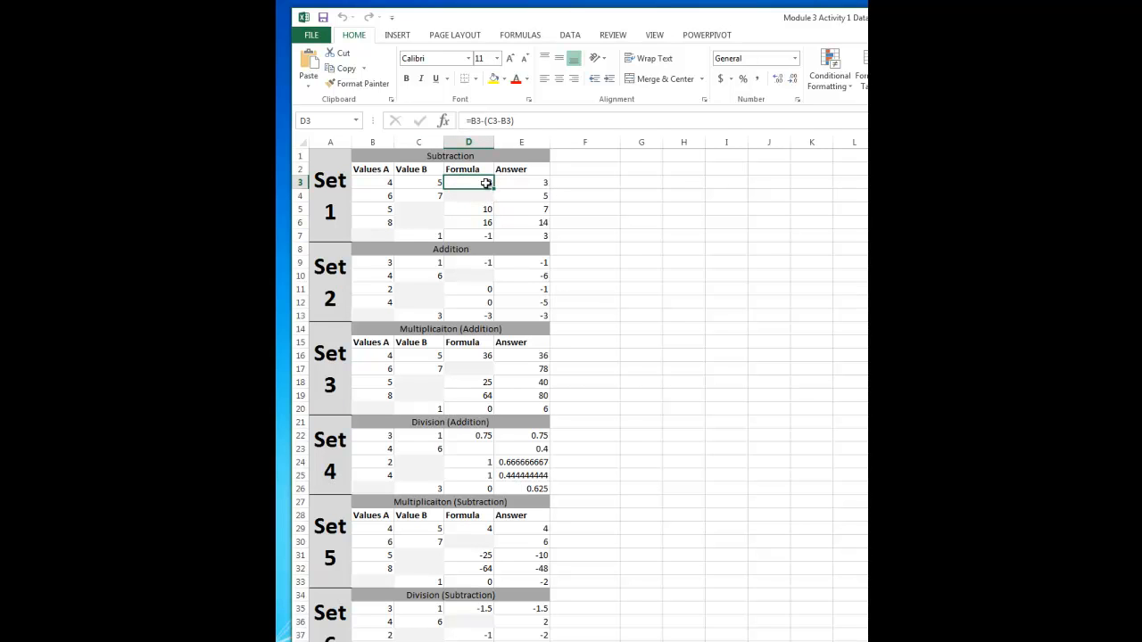
{"action": "right_click", "coordinate": [486, 182]}
{"action": "left_click", "coordinate": [512, 205]}
{"action": "left_click", "coordinate": [481, 194]}
{"action": "right_click", "coordinate": [482, 196]}
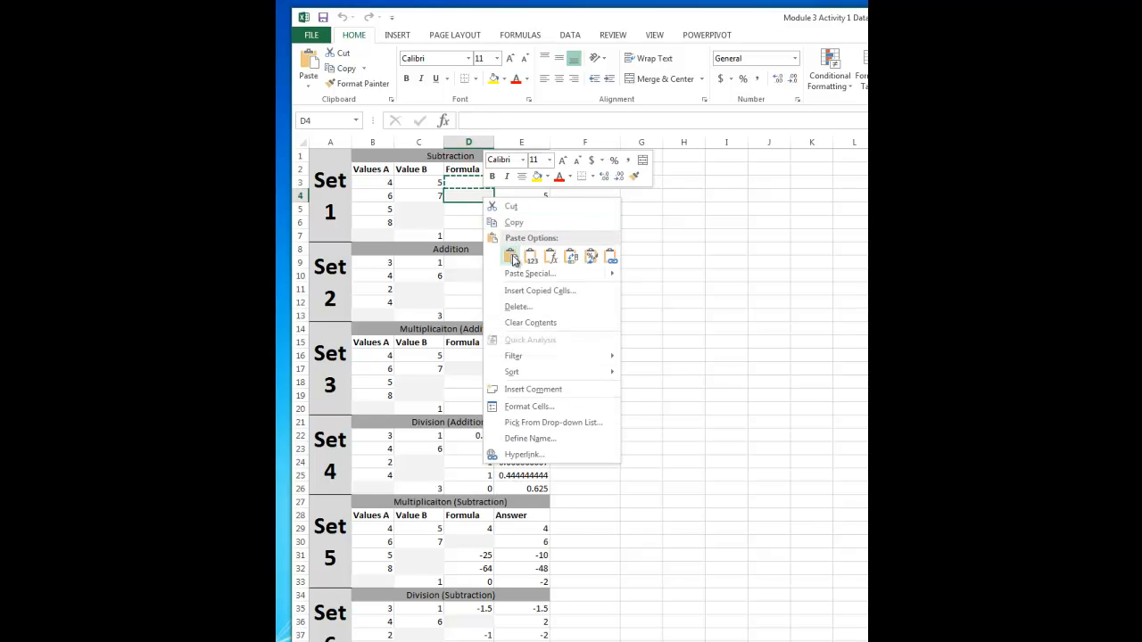
{"action": "left_click", "coordinate": [511, 256]}
{"action": "left_click", "coordinate": [631, 233]}
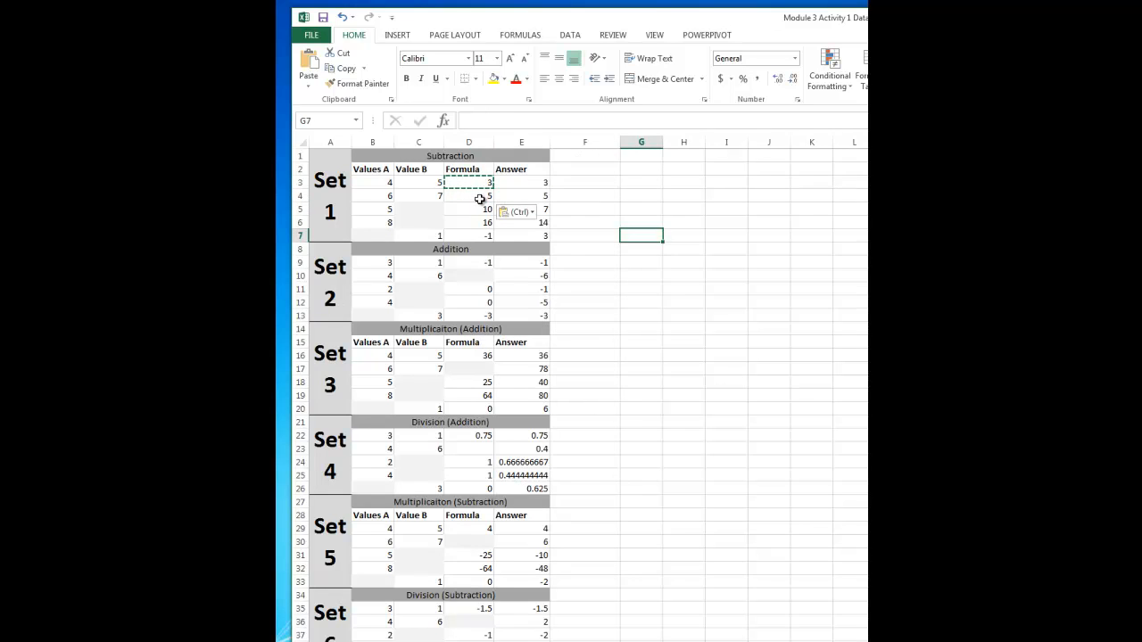
{"action": "left_click", "coordinate": [343, 18]}
{"action": "left_click_drag", "start_coordinate": [588, 236], "coordinate": [632, 235]}
Try filling the D3 formula down into D4, check the filled formula, and undo the fill.
{"action": "left_click", "coordinate": [483, 183]}
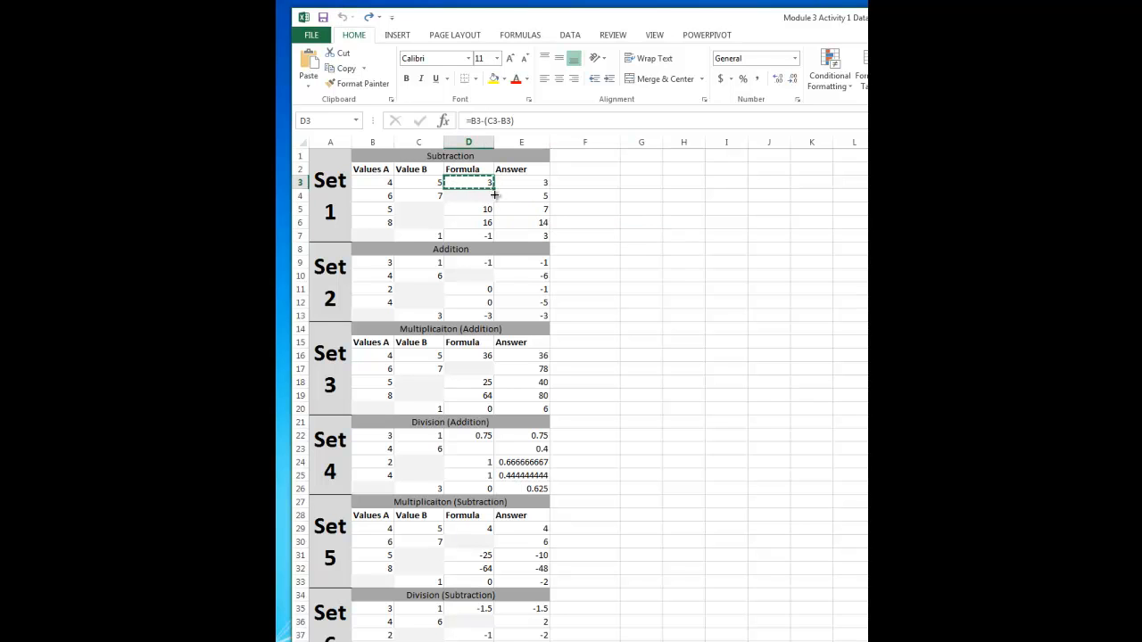
{"action": "left_click_drag", "start_coordinate": [493, 190], "coordinate": [494, 203]}
{"action": "left_click", "coordinate": [630, 271]}
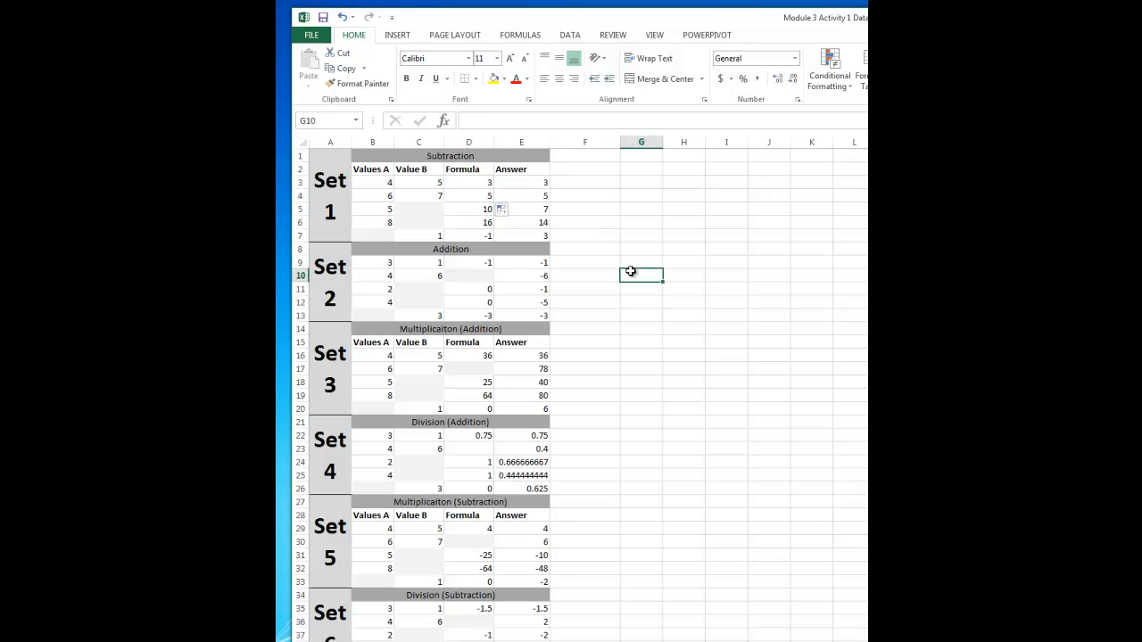
{"action": "left_click", "coordinate": [475, 195]}
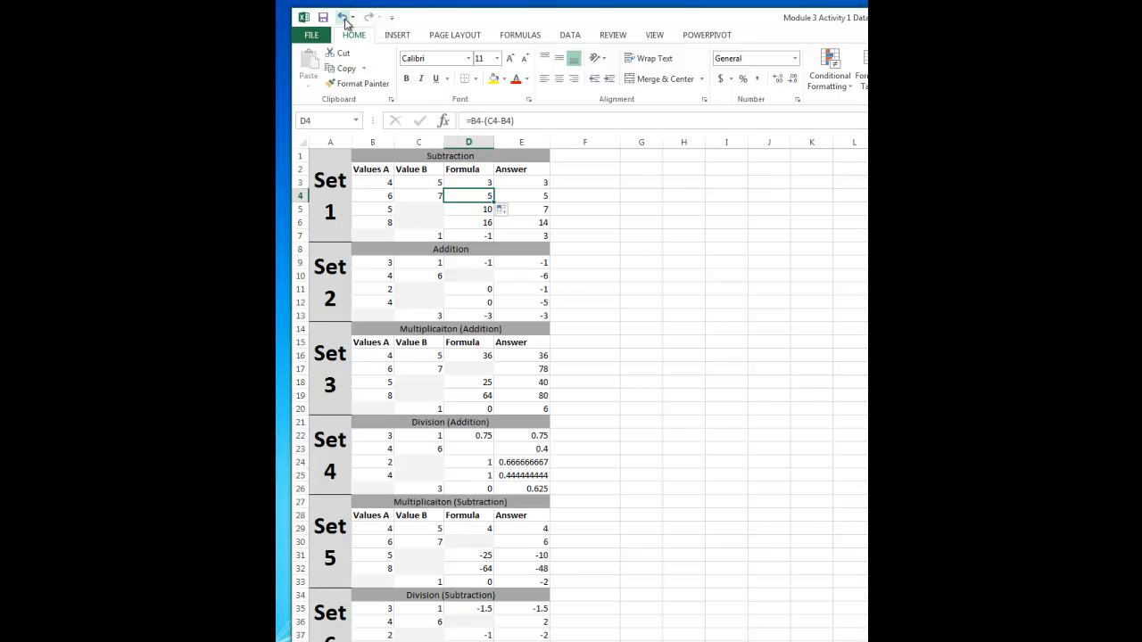
{"action": "left_click", "coordinate": [344, 18]}
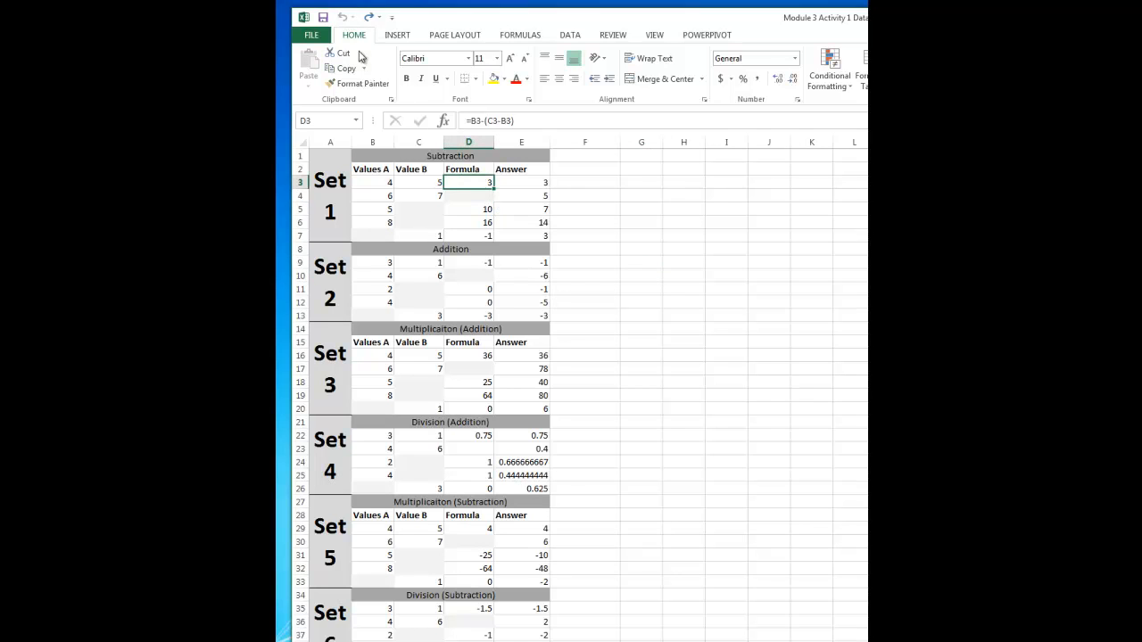
Examine Set 1's row 5, comparing the formula in D5 and the answer in E5 to work out the missing Value B in C5.
{"action": "left_click", "coordinate": [421, 210]}
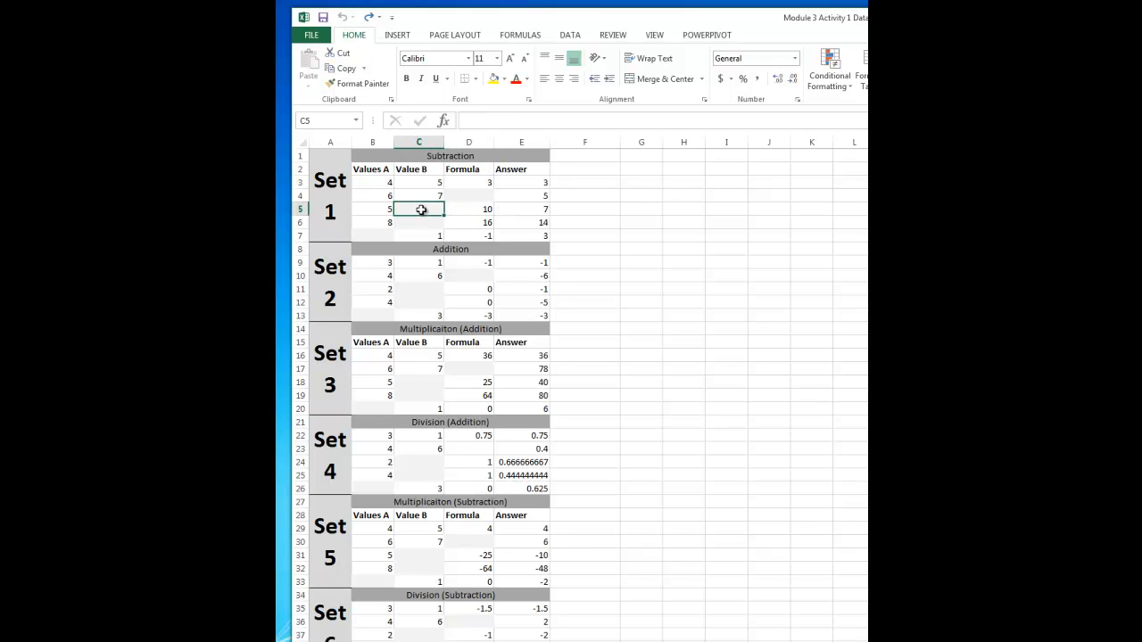
{"action": "left_click", "coordinate": [480, 211]}
{"action": "left_click", "coordinate": [416, 210]}
{"action": "left_click", "coordinate": [528, 209]}
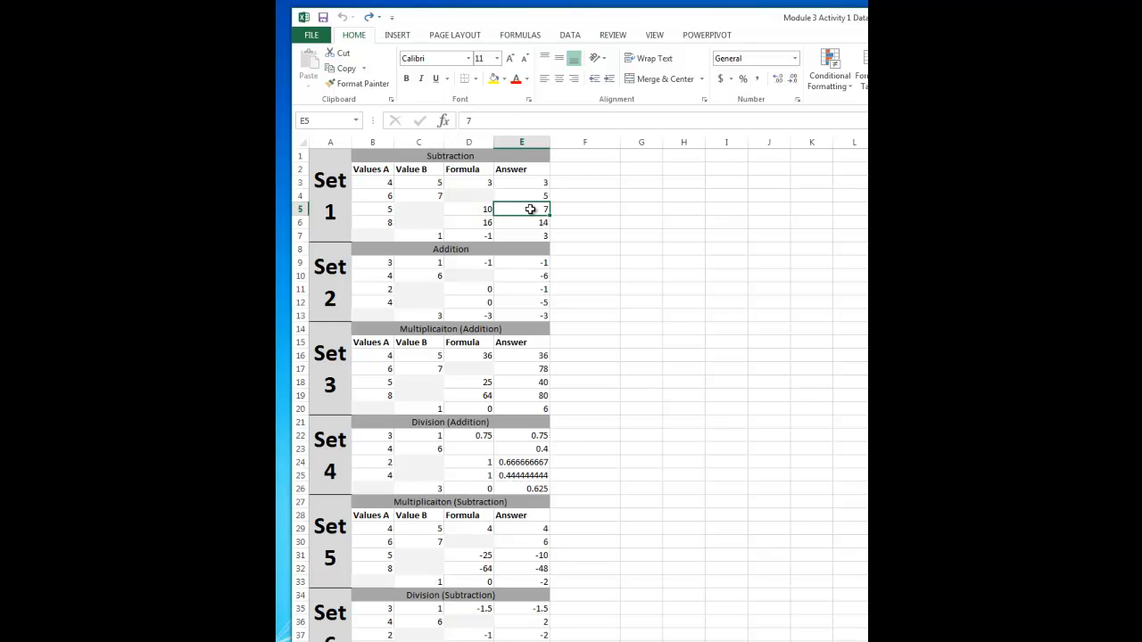
{"action": "left_click", "coordinate": [482, 210]}
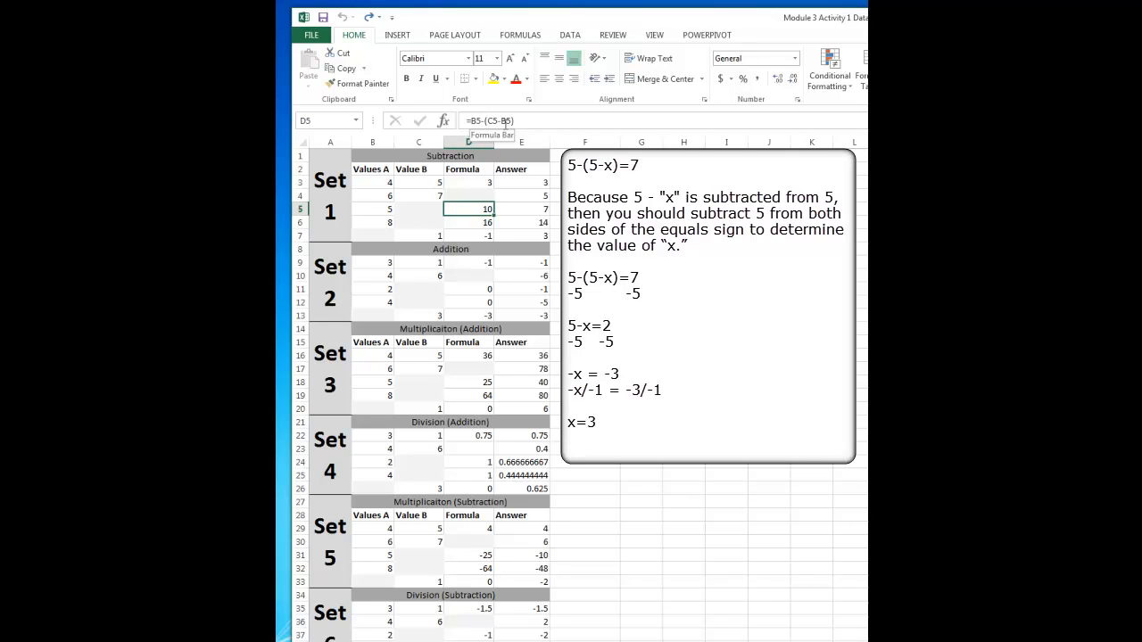
{"action": "left_click", "coordinate": [429, 208]}
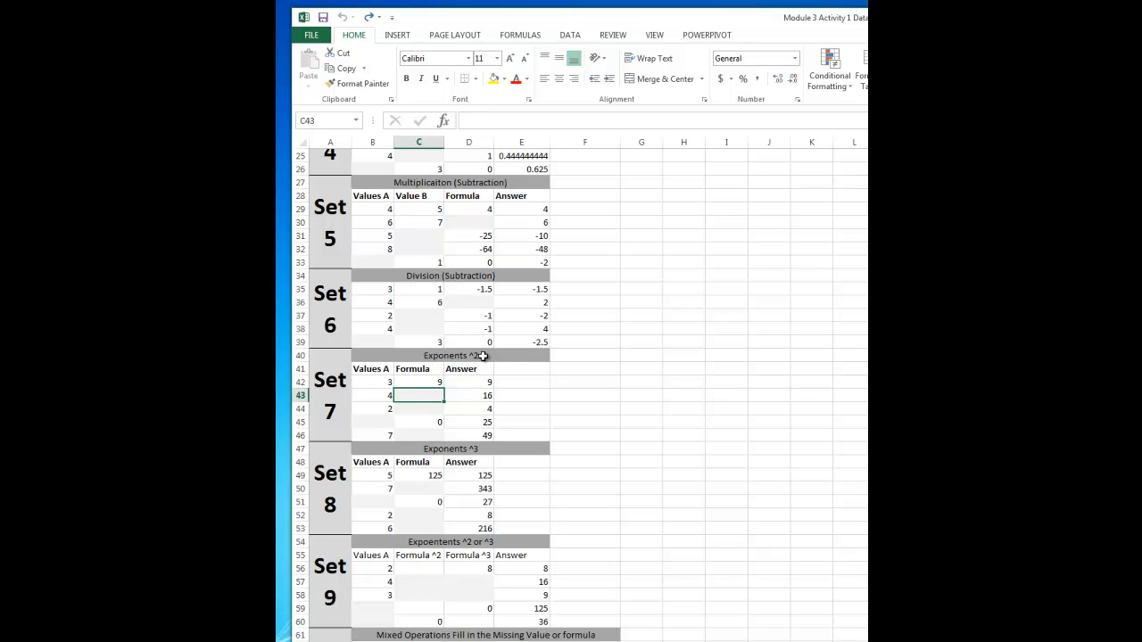
Try the formula =B43^2 in C43 of Set 7, check it against the answer in D43, and undo the entry.
{"action": "left_click", "coordinate": [382, 395]}
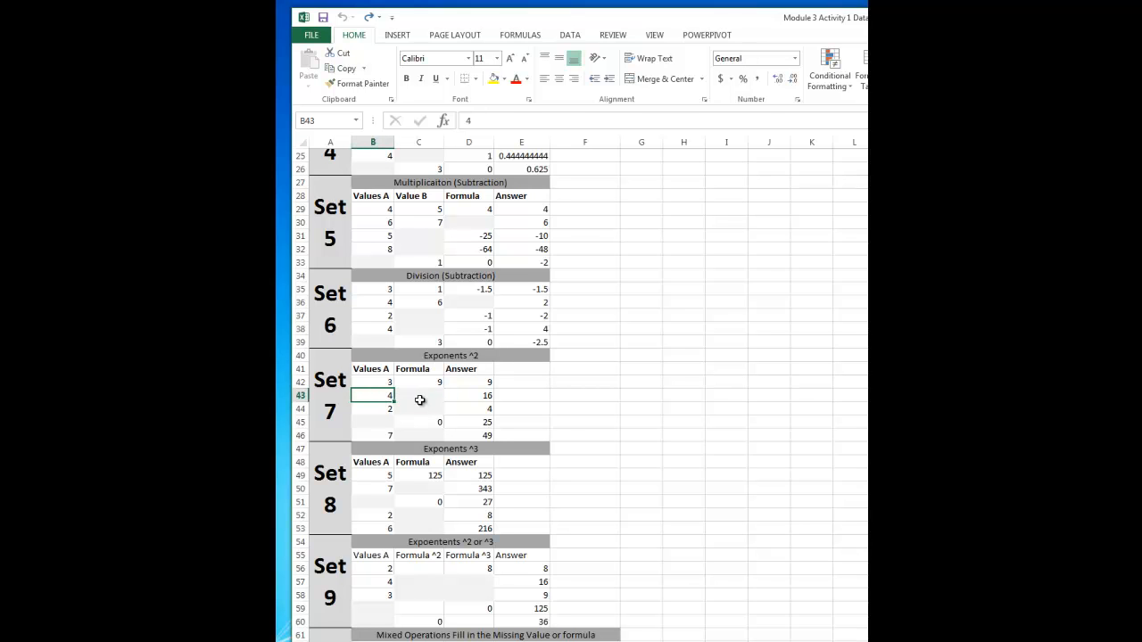
{"action": "left_click", "coordinate": [420, 398]}
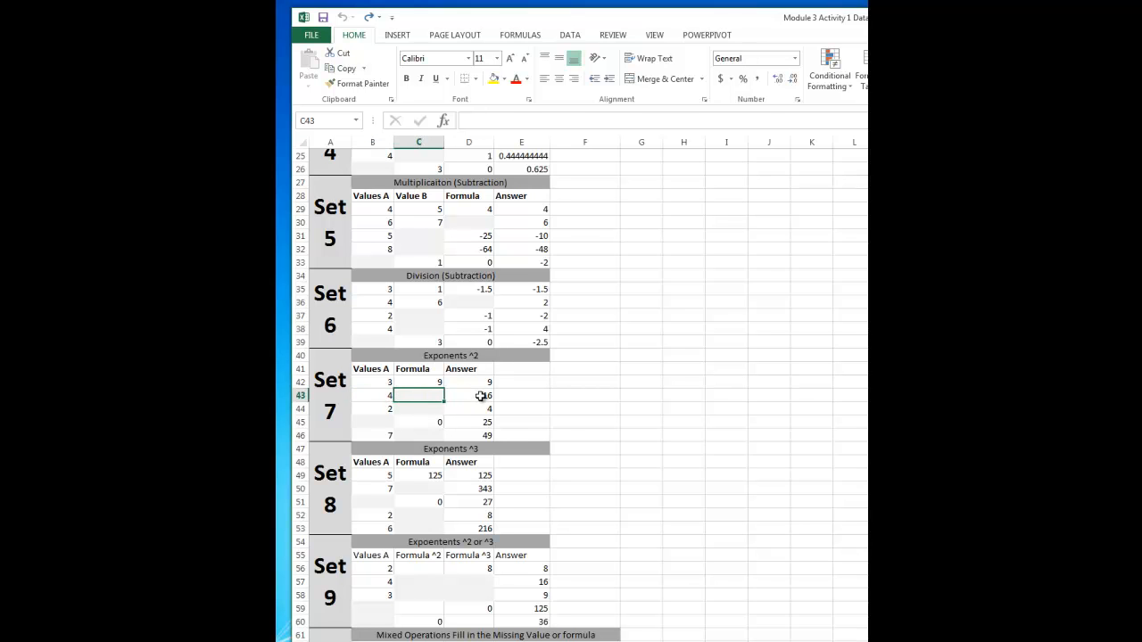
{"action": "left_click", "coordinate": [480, 395]}
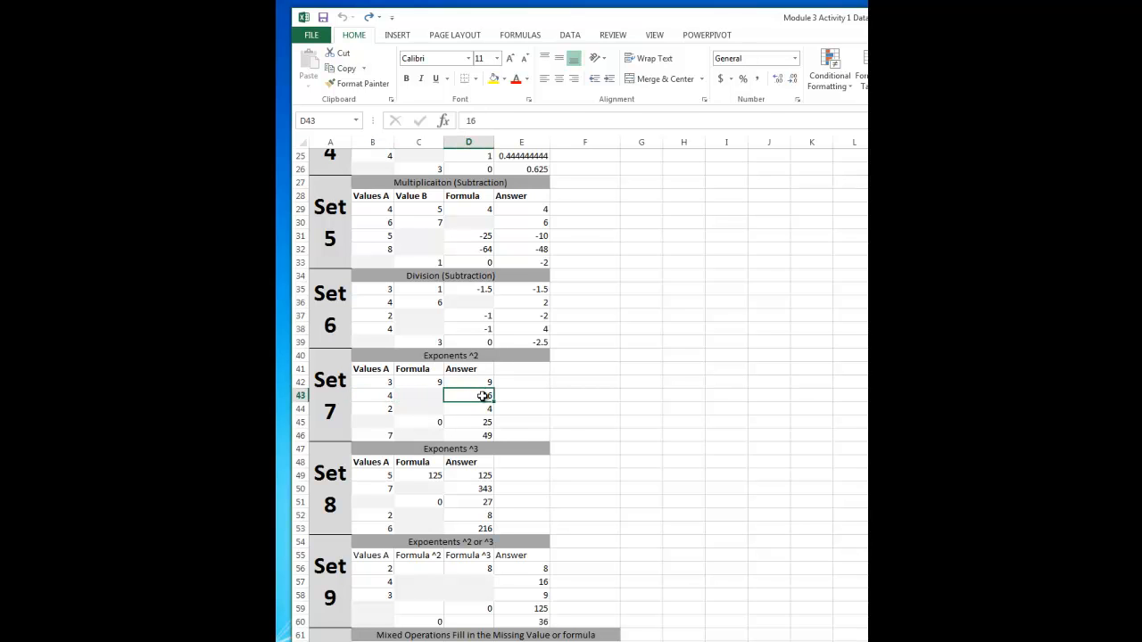
{"action": "left_click", "coordinate": [425, 397]}
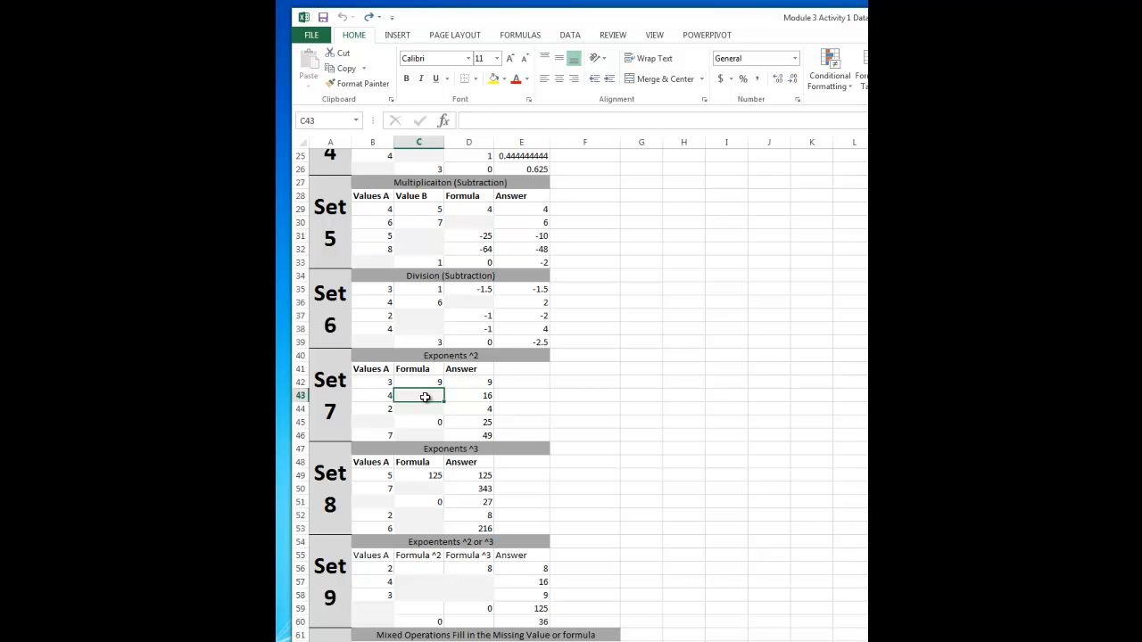
{"action": "type", "text": "="}
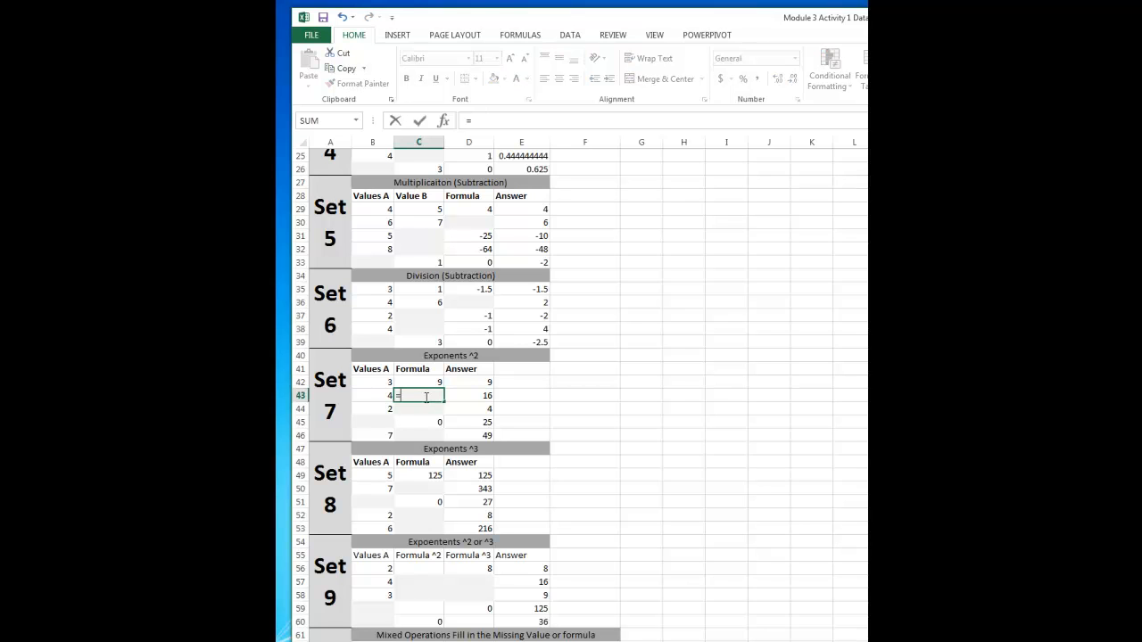
{"action": "left_click", "coordinate": [378, 396]}
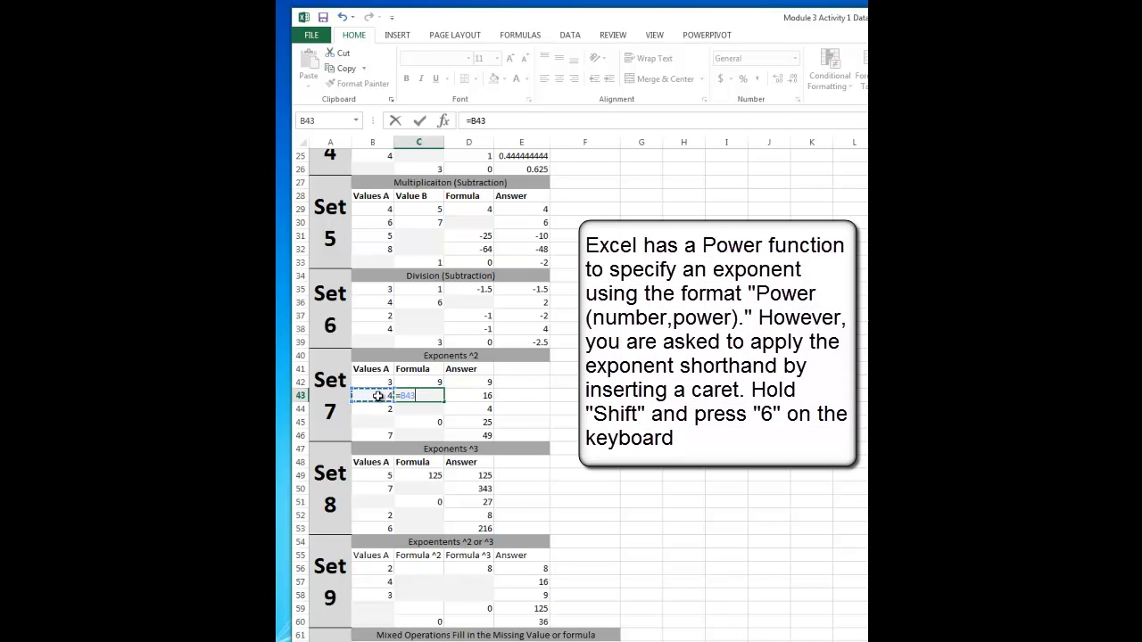
{"action": "type", "text": "^2"}
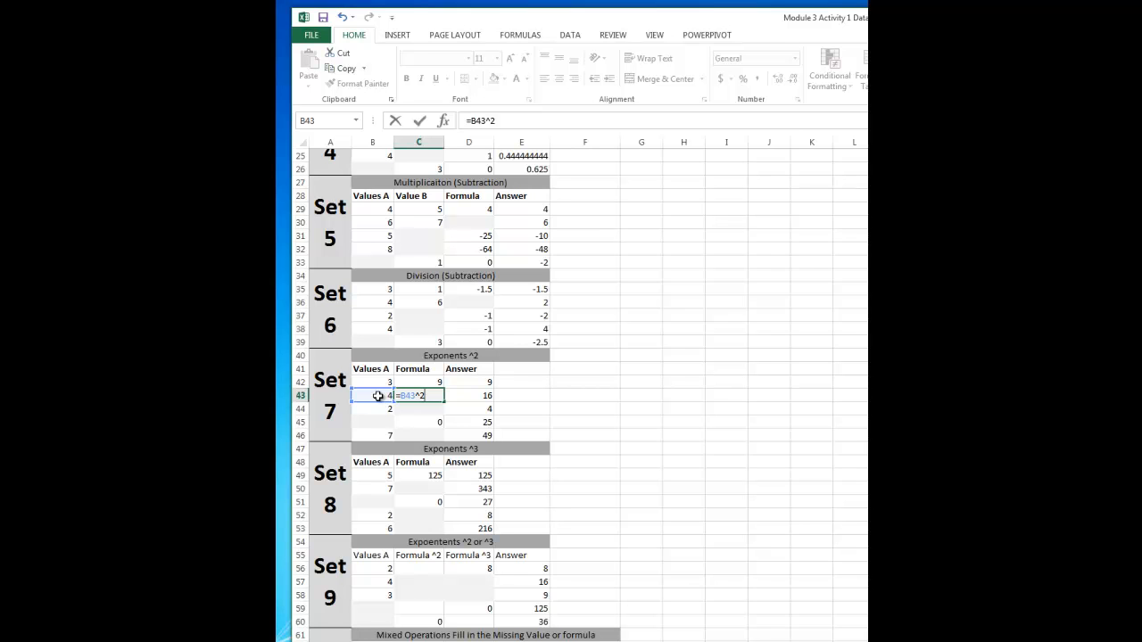
{"action": "key", "text": "Return"}
{"action": "left_click", "coordinate": [434, 396]}
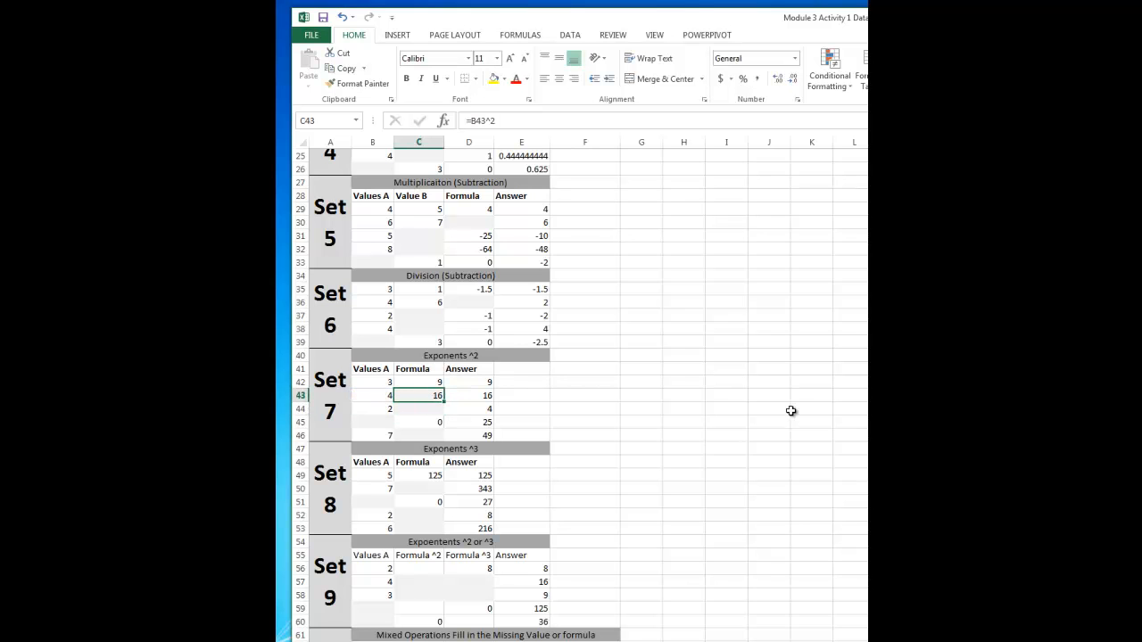
{"action": "left_click", "coordinate": [344, 22]}
Examine Set 7's row 45, checking the blank value in B45, the formula in C45 and the answer in D45.
{"action": "left_click", "coordinate": [381, 421]}
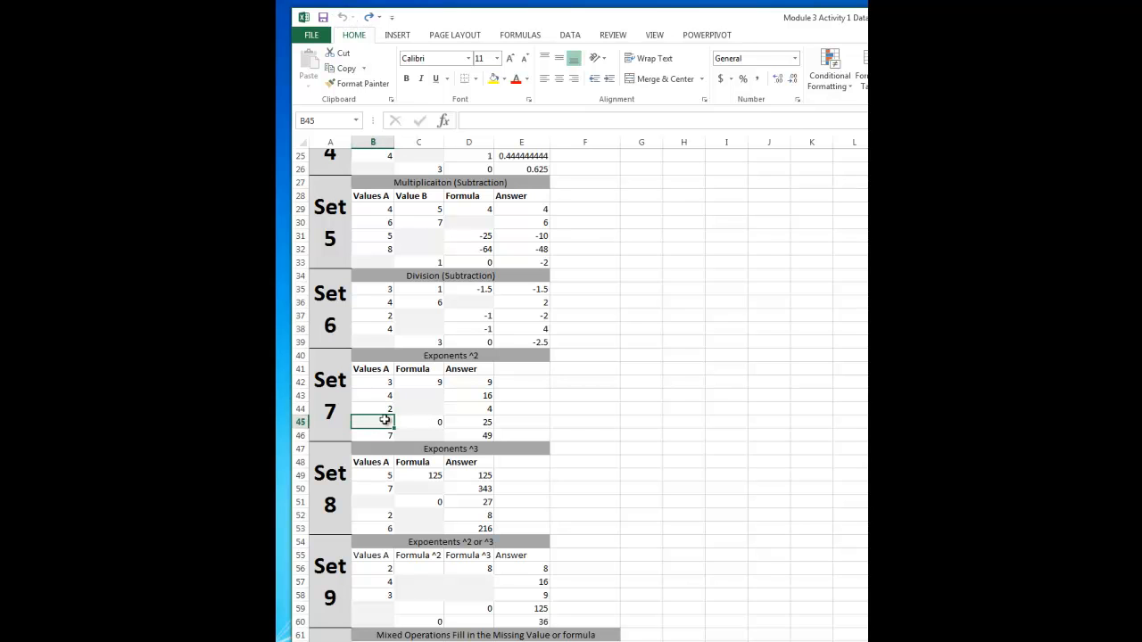
{"action": "left_click", "coordinate": [434, 424]}
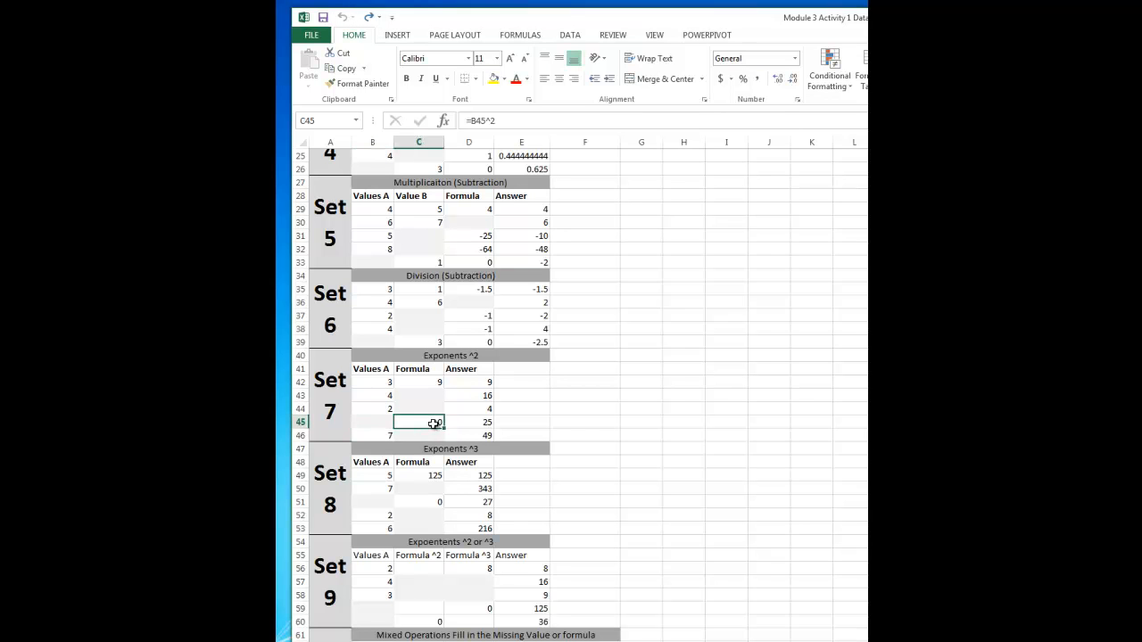
{"action": "left_click", "coordinate": [378, 425]}
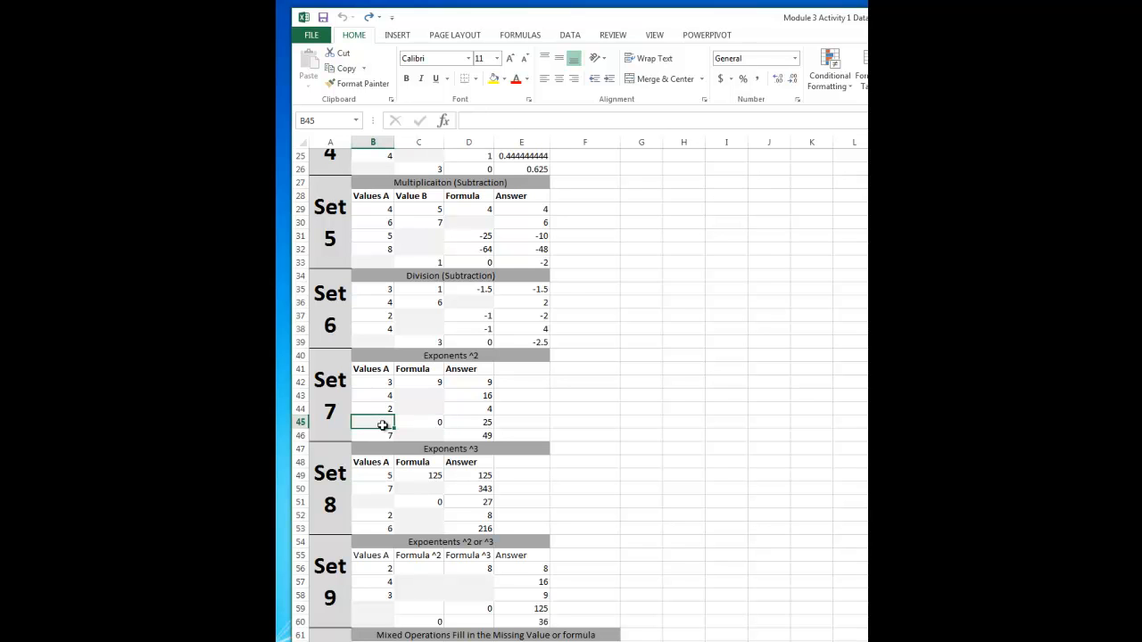
{"action": "left_click", "coordinate": [482, 424]}
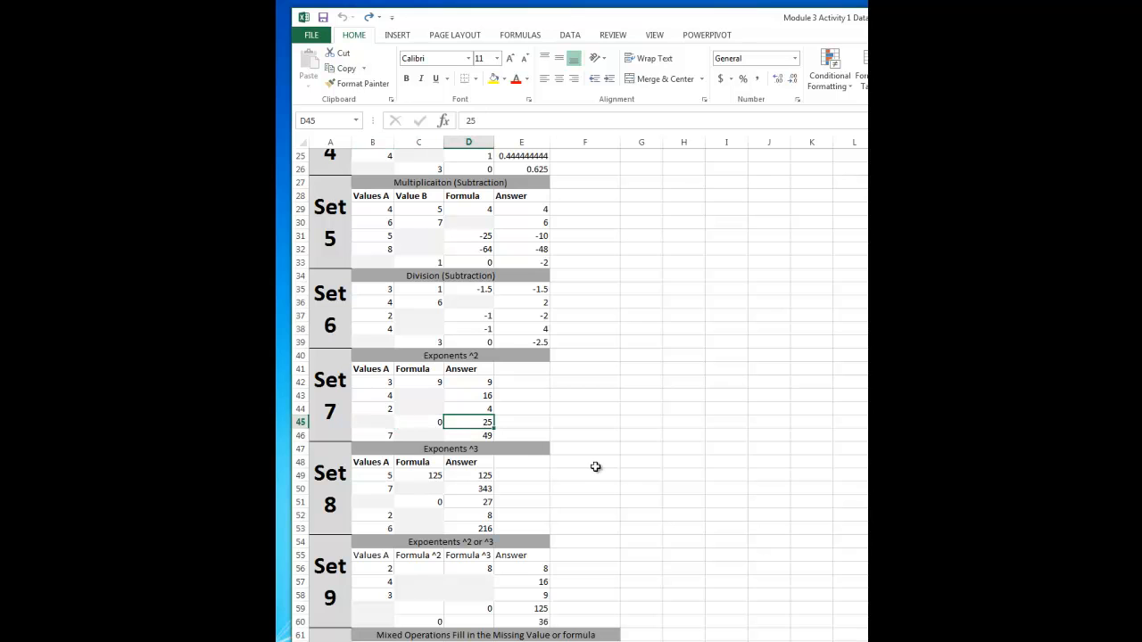
Examine Set 10's row 66, checking the formula and its error in E66, the blank Value B in C66 and the answer in F66.
{"action": "scroll", "coordinate": [677, 481], "scroll_direction": "down", "scroll_amount": 6}
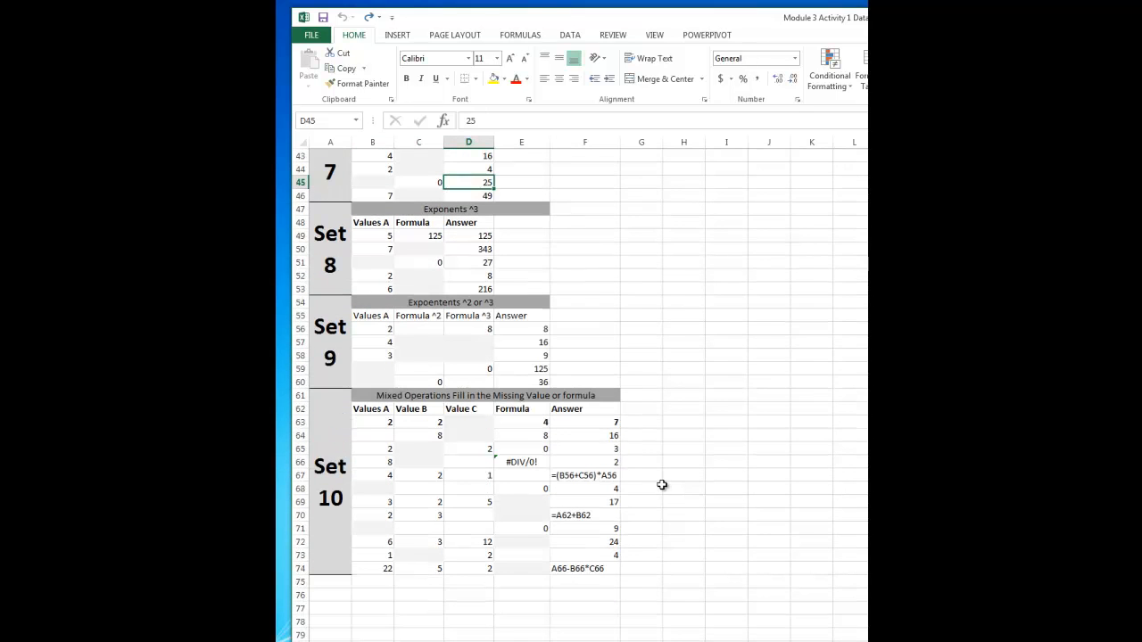
{"action": "left_click", "coordinate": [524, 464]}
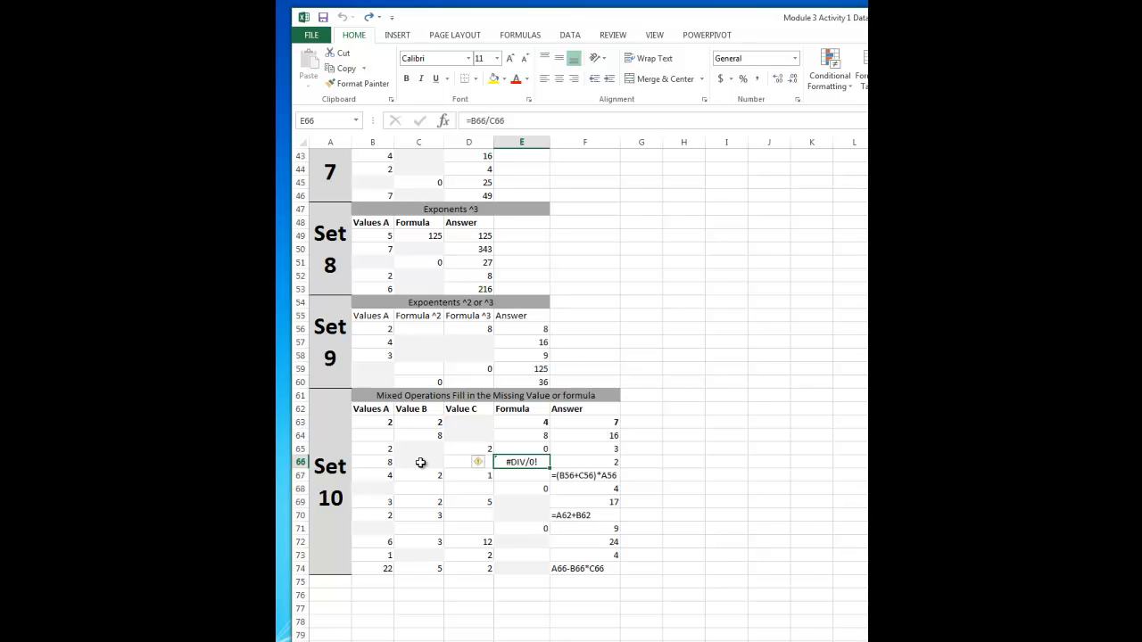
{"action": "mouse_move", "coordinate": [492, 473]}
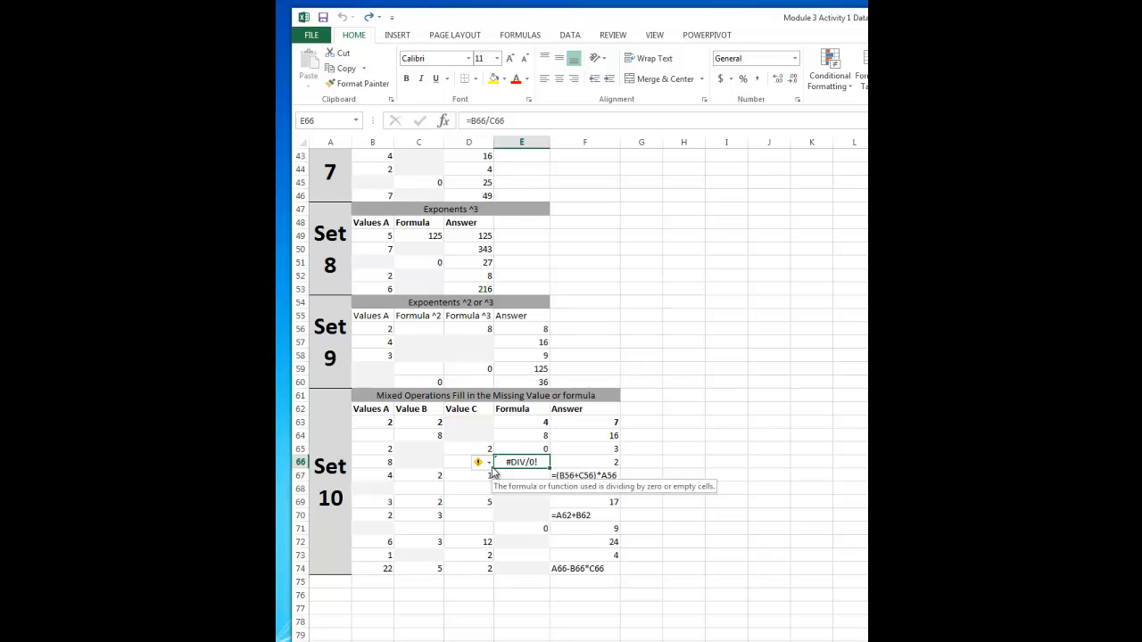
{"action": "left_click", "coordinate": [420, 461]}
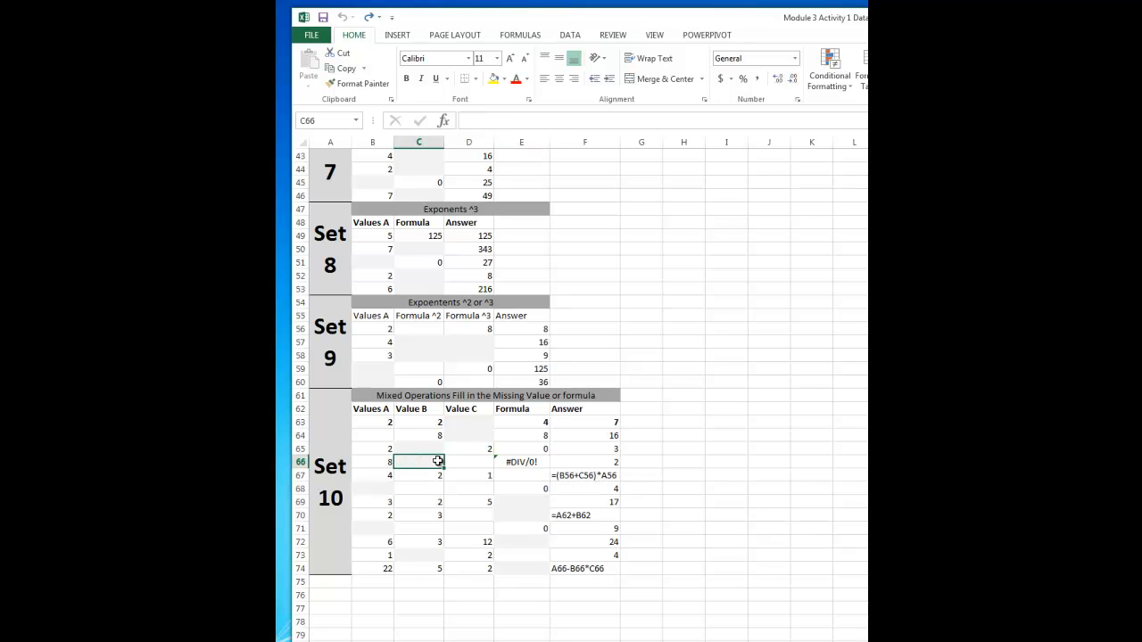
{"action": "left_click", "coordinate": [519, 463]}
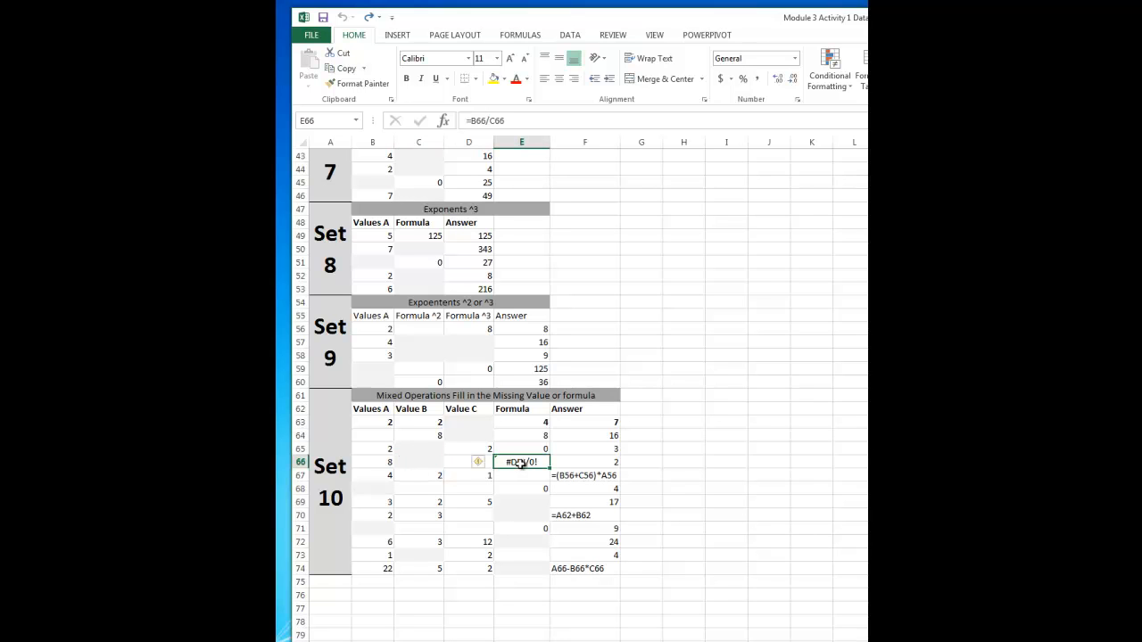
{"action": "left_click", "coordinate": [591, 462]}
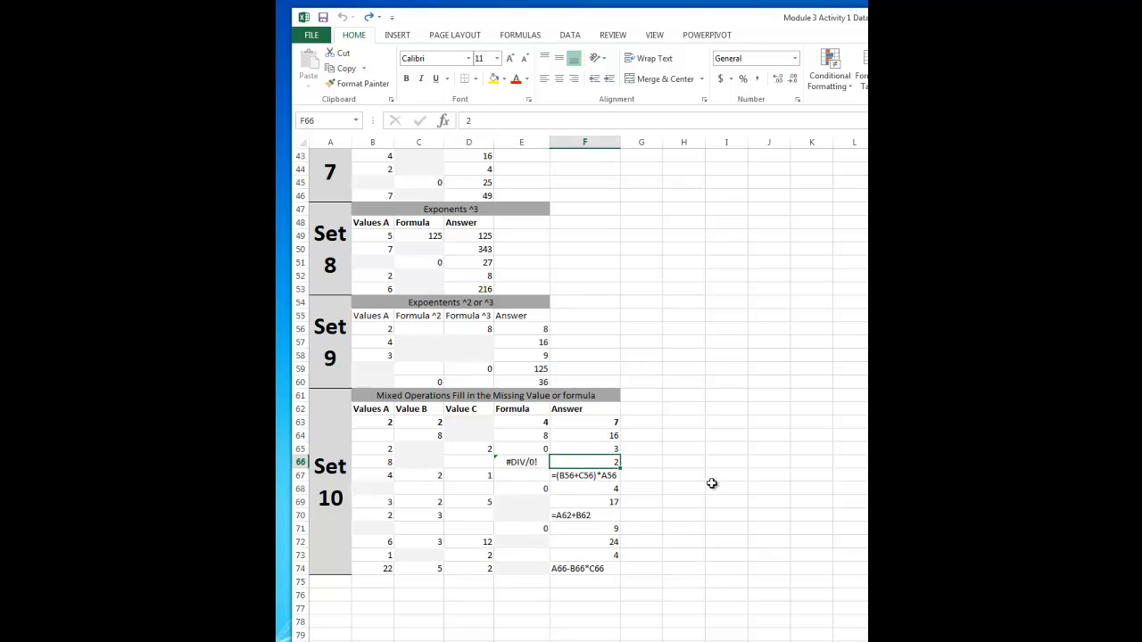
Examine Set 10's row 67, comparing the values in B67, C67 and D67 with the answer in F67 to work out E67's missing formula.
{"action": "left_click", "coordinate": [382, 476]}
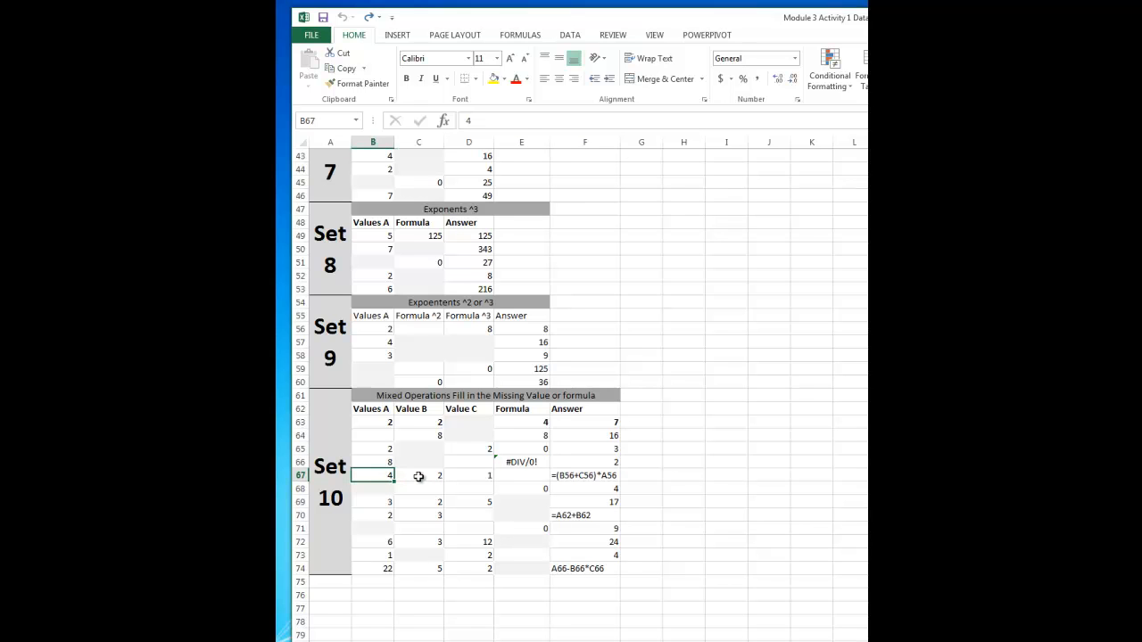
{"action": "left_click", "coordinate": [418, 477]}
{"action": "left_click", "coordinate": [464, 476]}
{"action": "left_click", "coordinate": [404, 477]}
{"action": "left_click", "coordinate": [385, 479]}
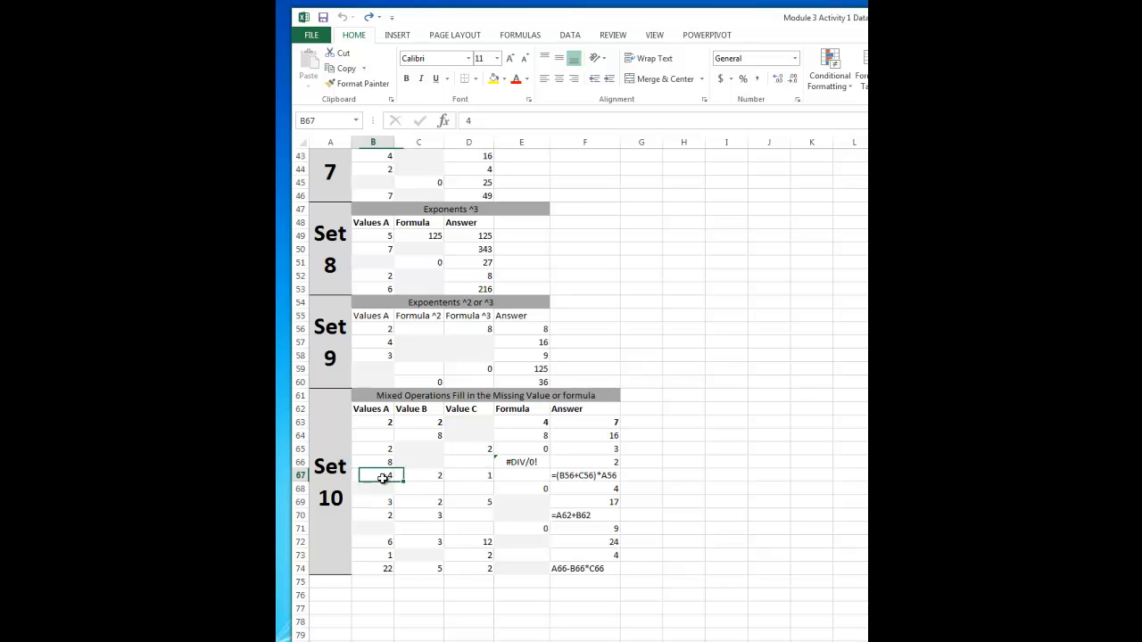
{"action": "left_click", "coordinate": [467, 476]}
{"action": "left_click", "coordinate": [596, 477]}
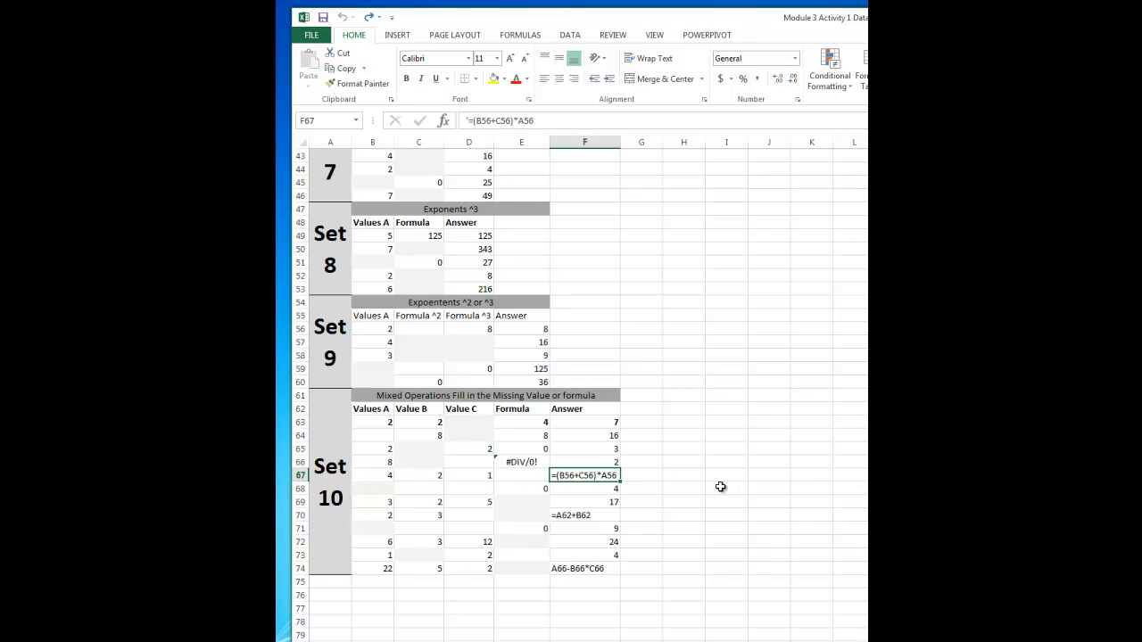
{"action": "left_click", "coordinate": [513, 478]}
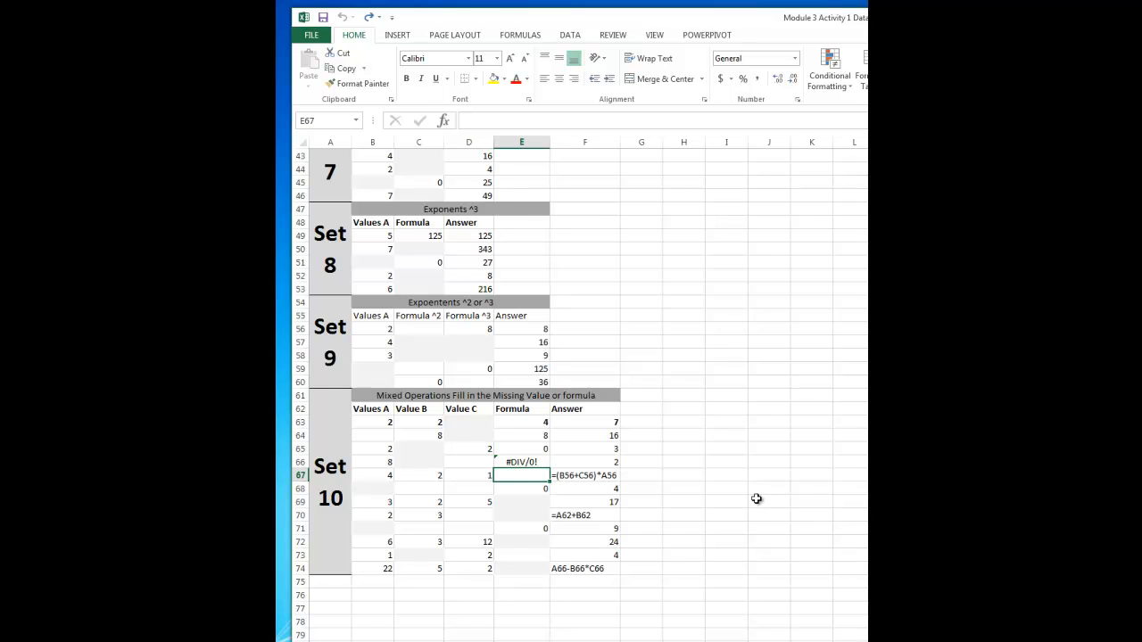
{"action": "scroll", "coordinate": [744, 496], "scroll_direction": "up", "scroll_amount": 1}
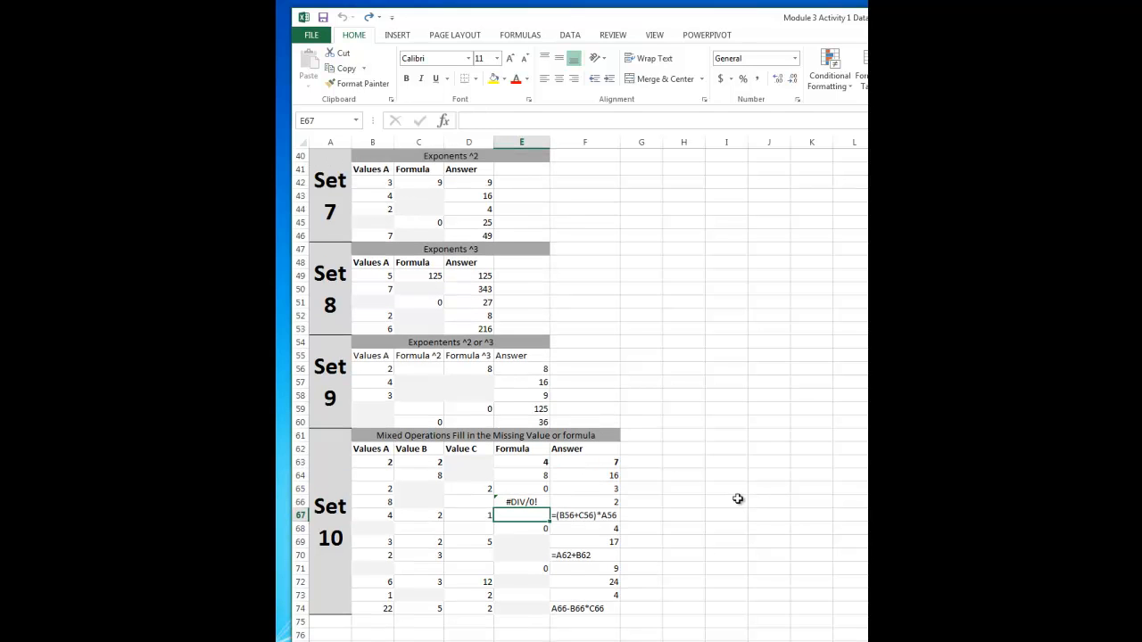
{"action": "scroll", "coordinate": [738, 498], "scroll_direction": "up", "scroll_amount": 13}
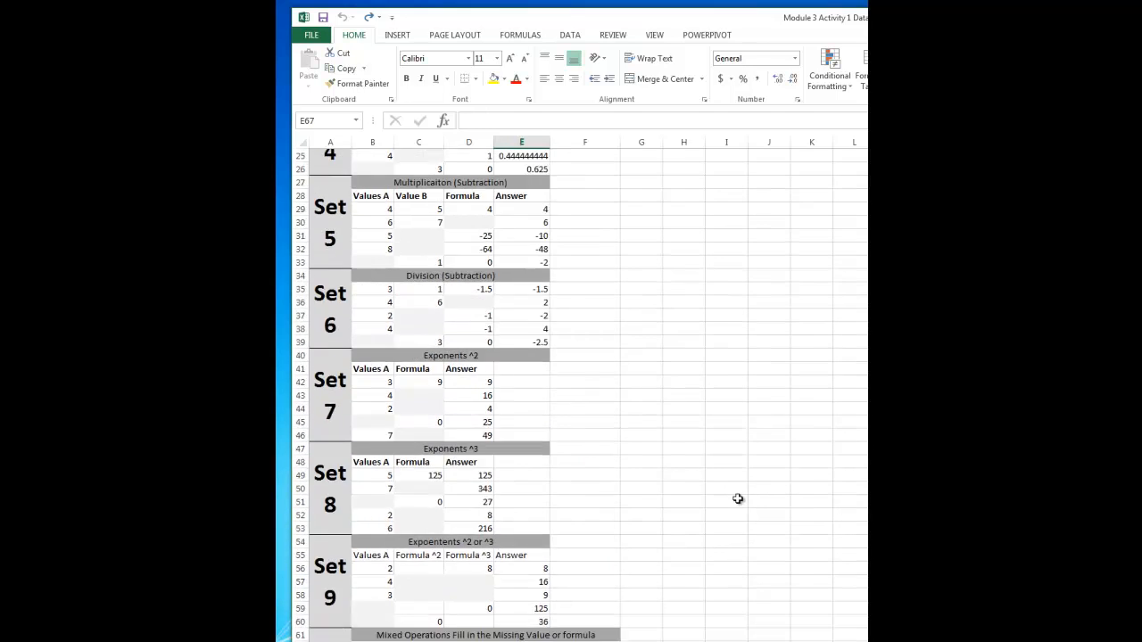